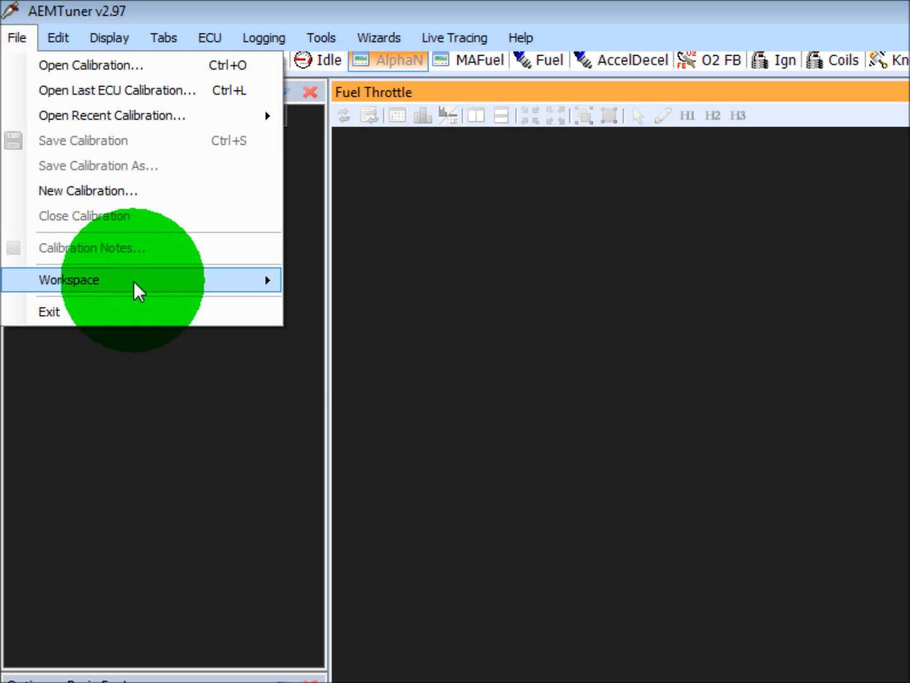
# Open the workspace file Radium Engineering-Lotus.atw without saving changes to the previously opened workspace
pyautogui.click(308, 283)
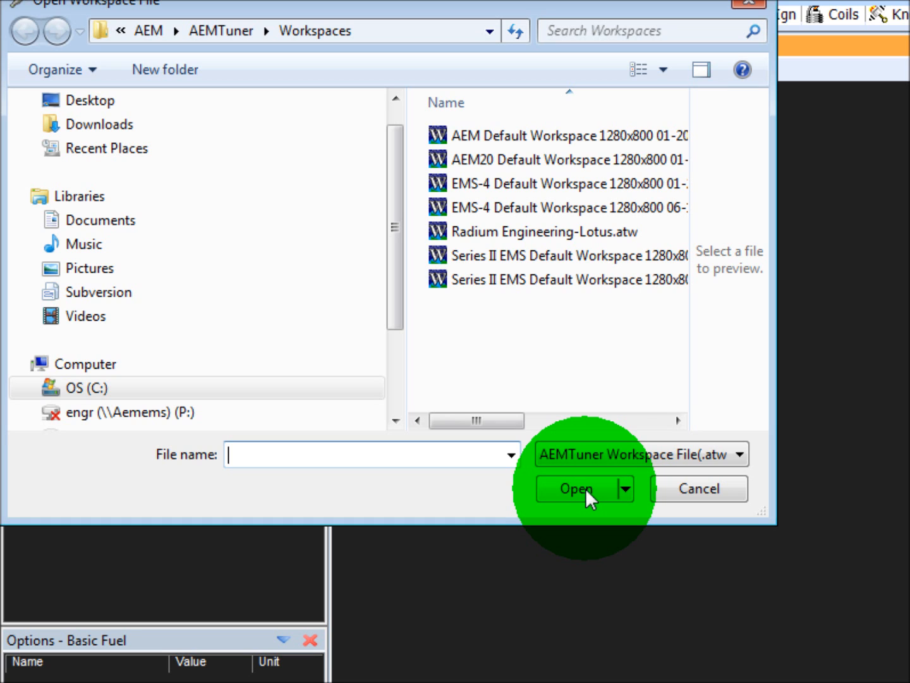
pyautogui.click(543, 230)
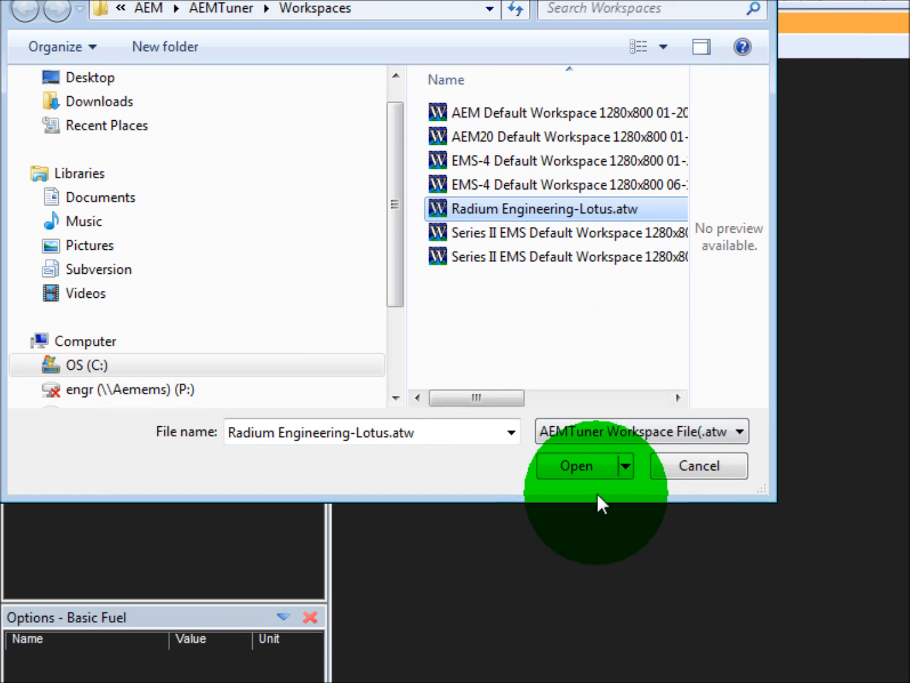
pyautogui.click(599, 471)
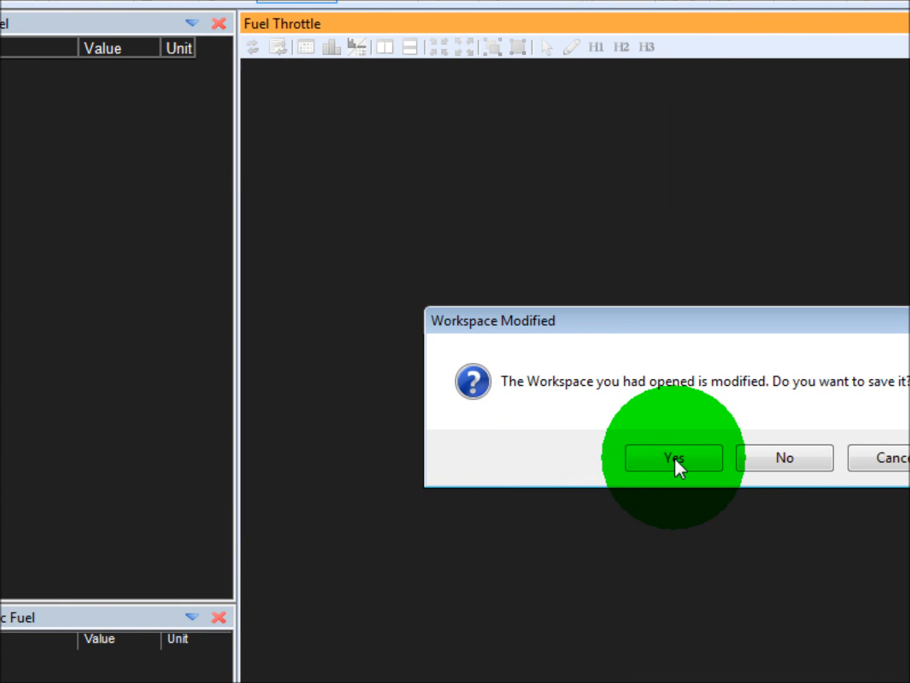
pyautogui.click(758, 460)
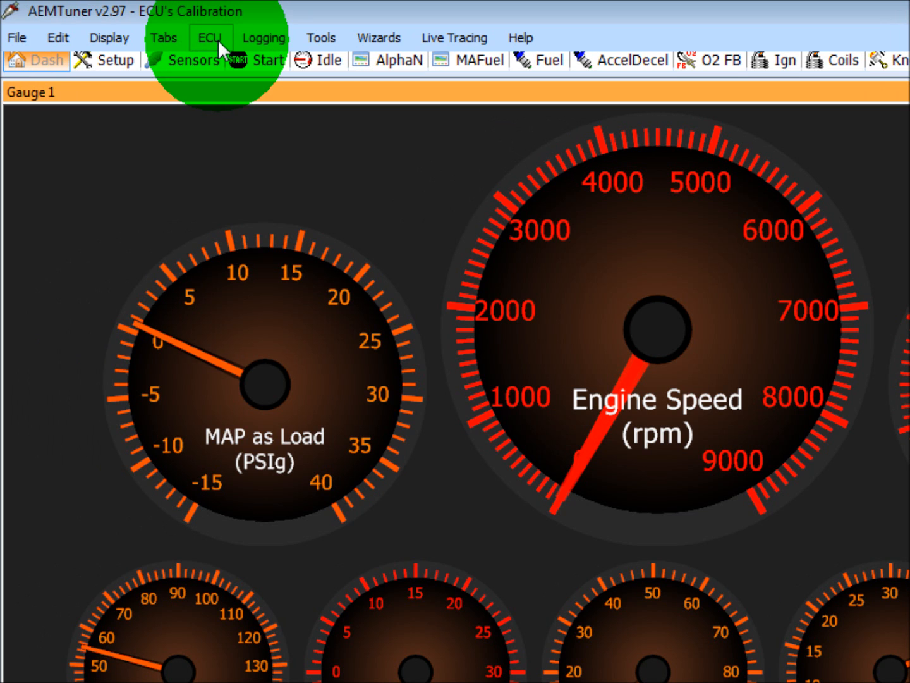
# Upload the calibration file 2006+_MAP_Turbo_630cc.AEM20.01V24.cal from the Lotus folder to the ECU and acknowledge the EMS power cycle
pyautogui.click(218, 39)
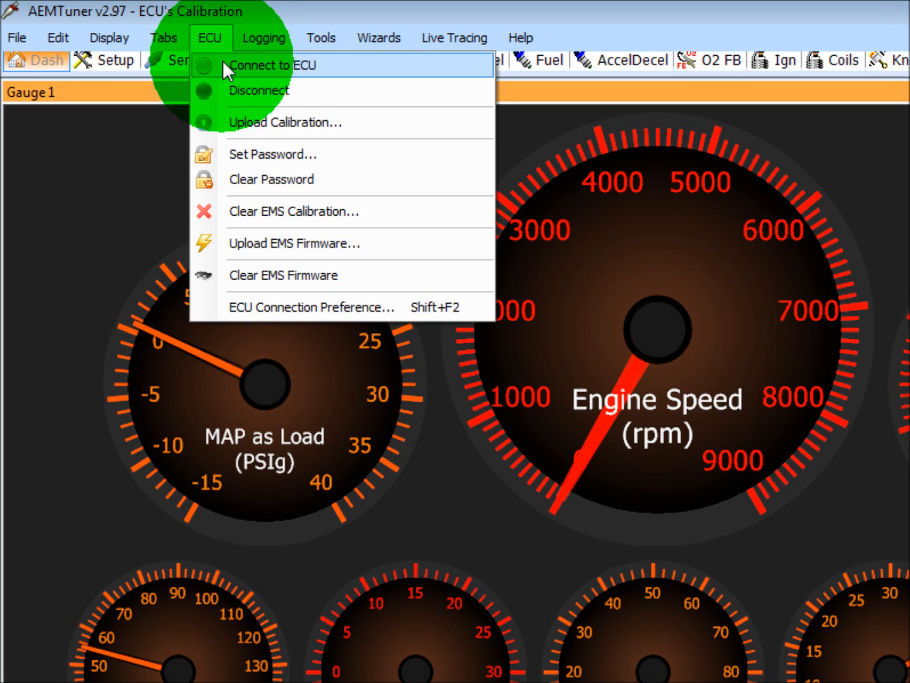
pyautogui.click(240, 125)
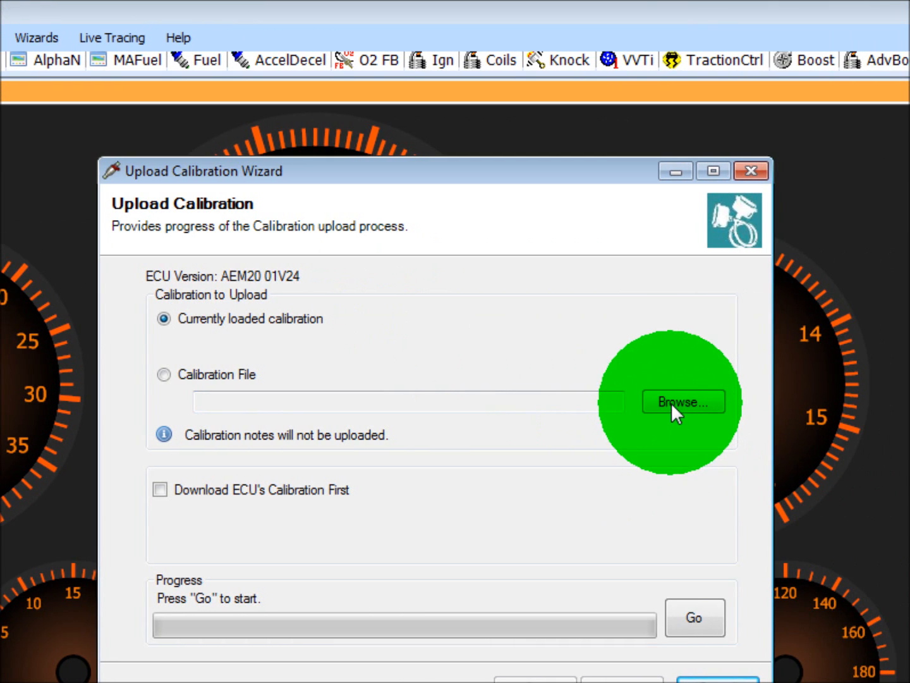
pyautogui.click(674, 402)
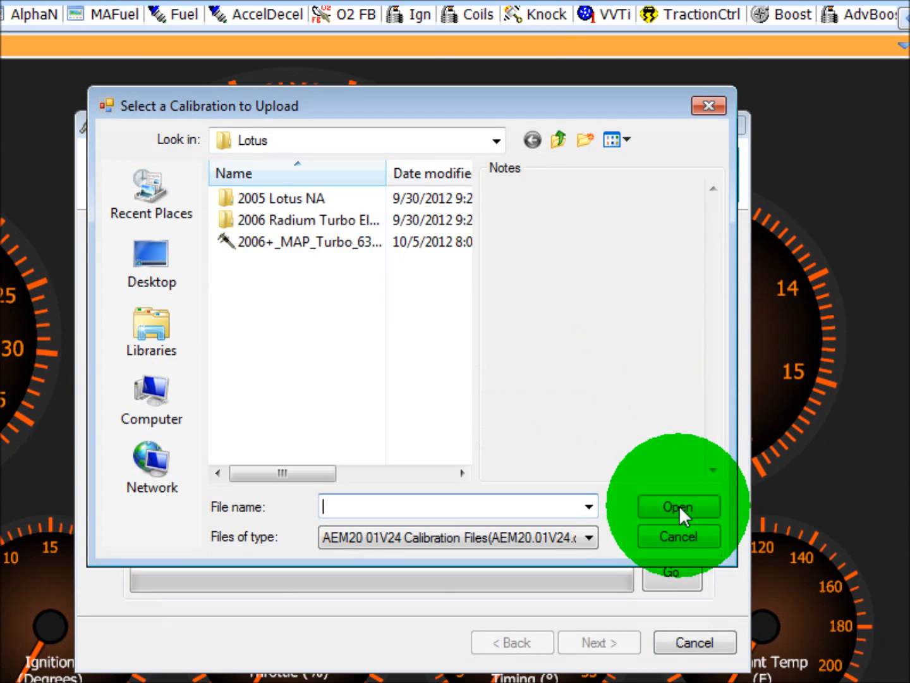
pyautogui.click(296, 242)
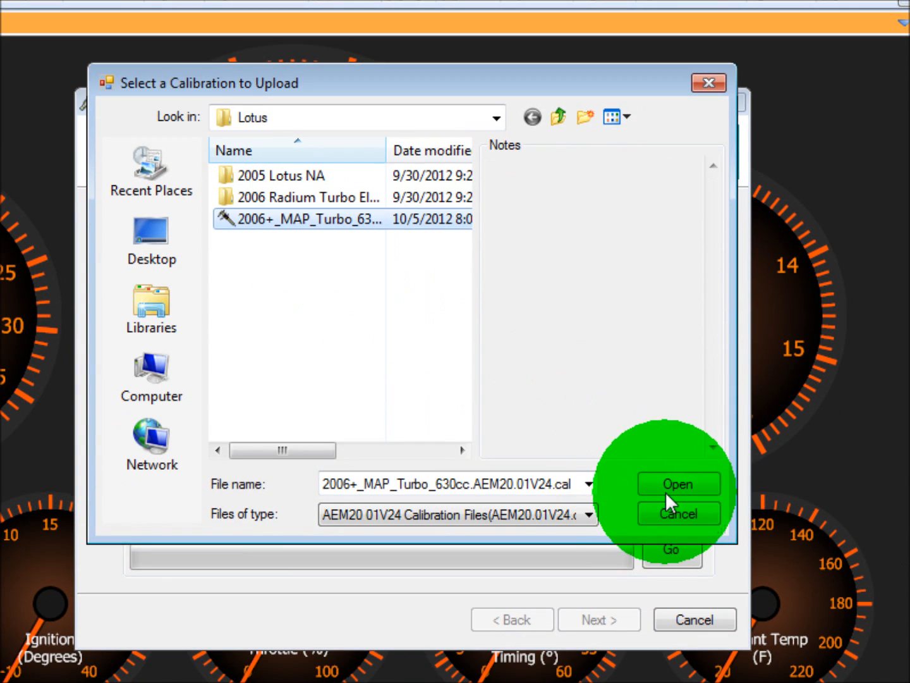
pyautogui.click(675, 510)
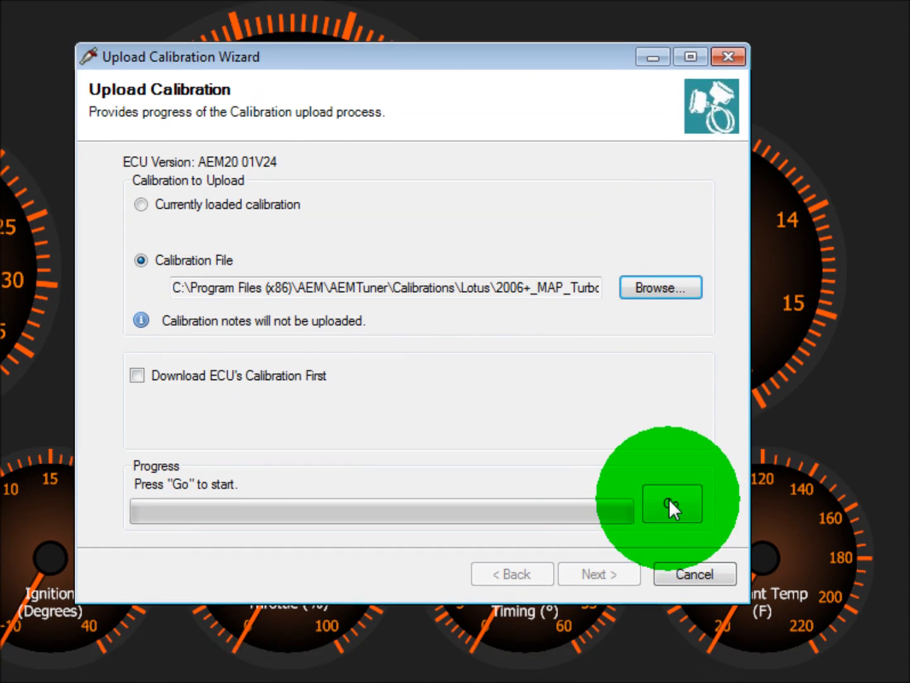
pyautogui.click(671, 504)
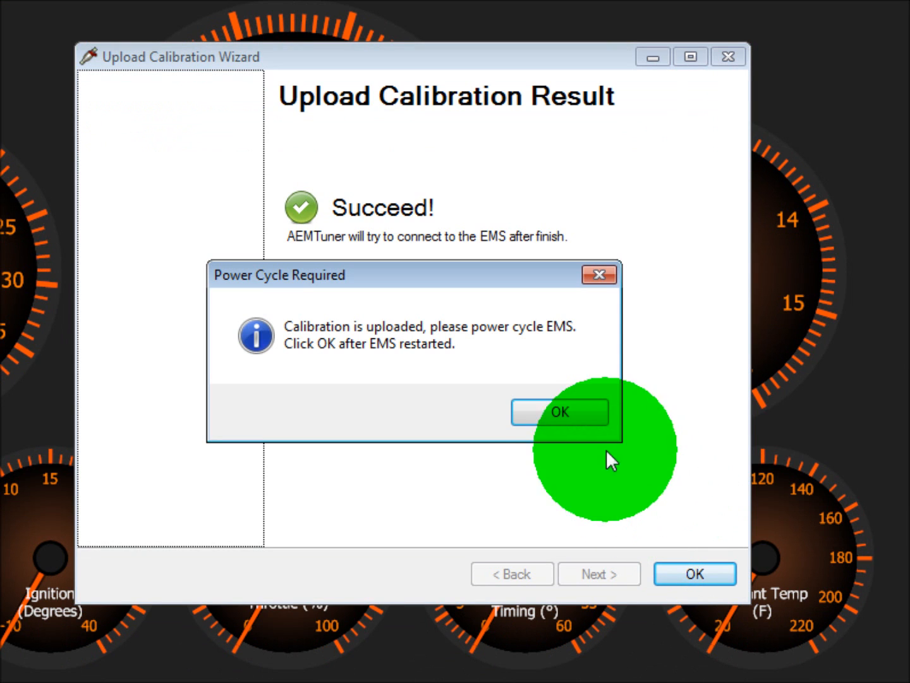
pyautogui.click(560, 412)
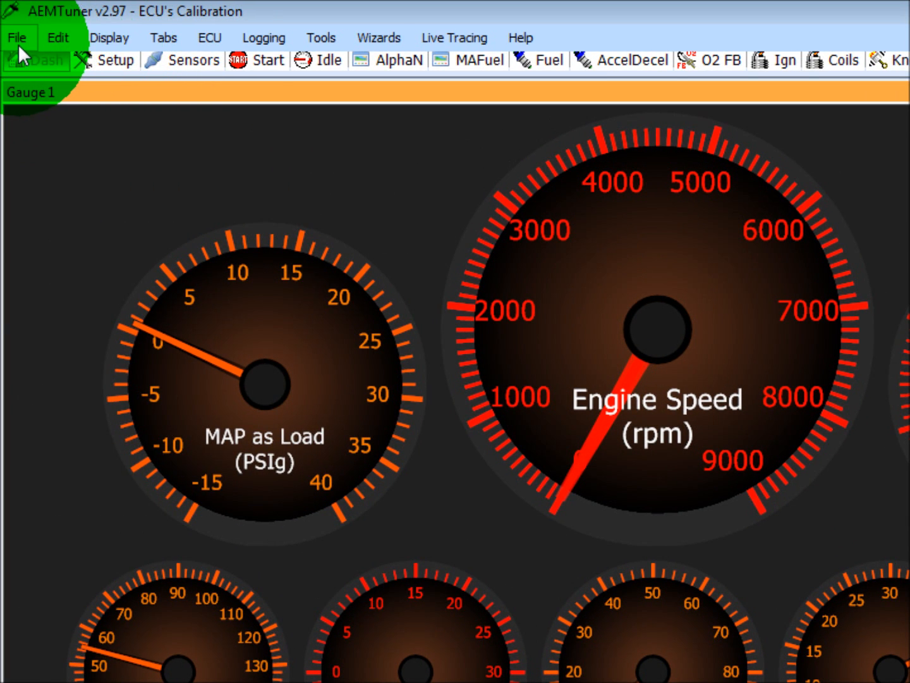
# Look over the recent calibrations, and view the Display Explorer's AEM Series 2 EMS Full List before closing it
pyautogui.click(17, 39)
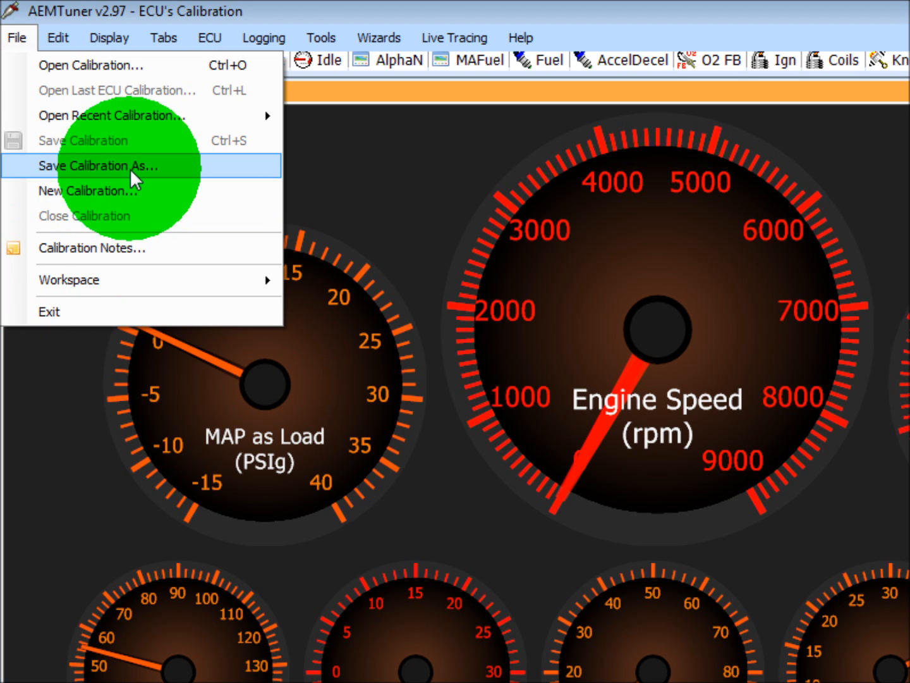
pyautogui.moveTo(161, 110)
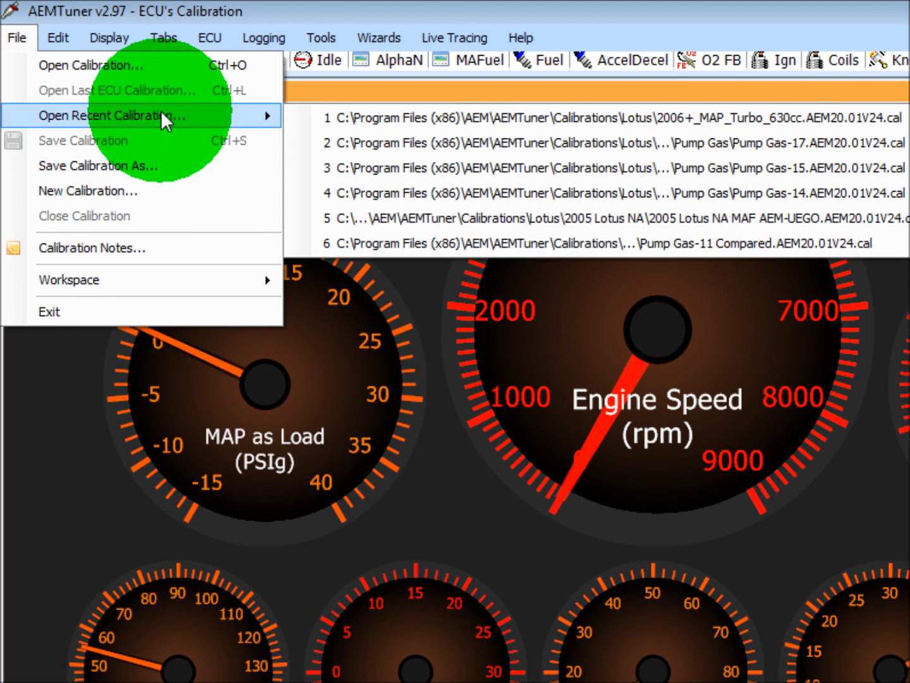
pyautogui.moveTo(65, 38)
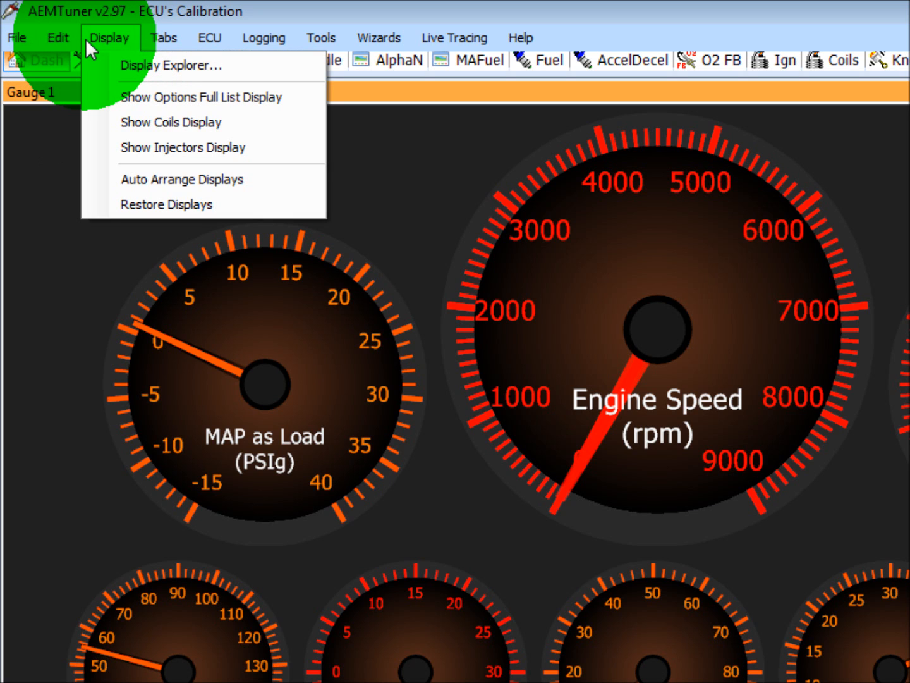
pyautogui.click(119, 63)
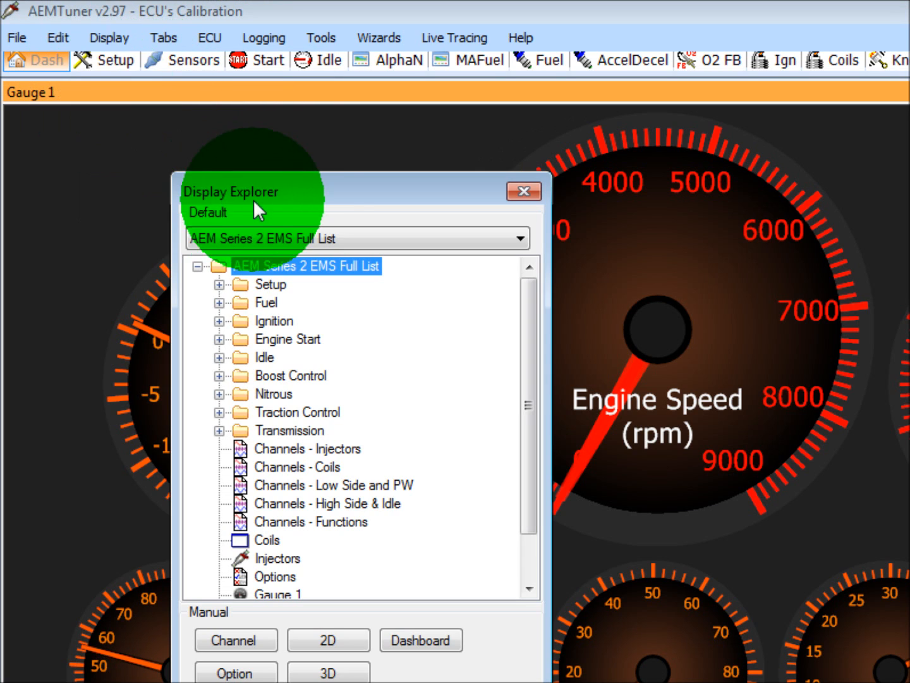
pyautogui.moveTo(312, 185); pyautogui.dragTo(418, 166)
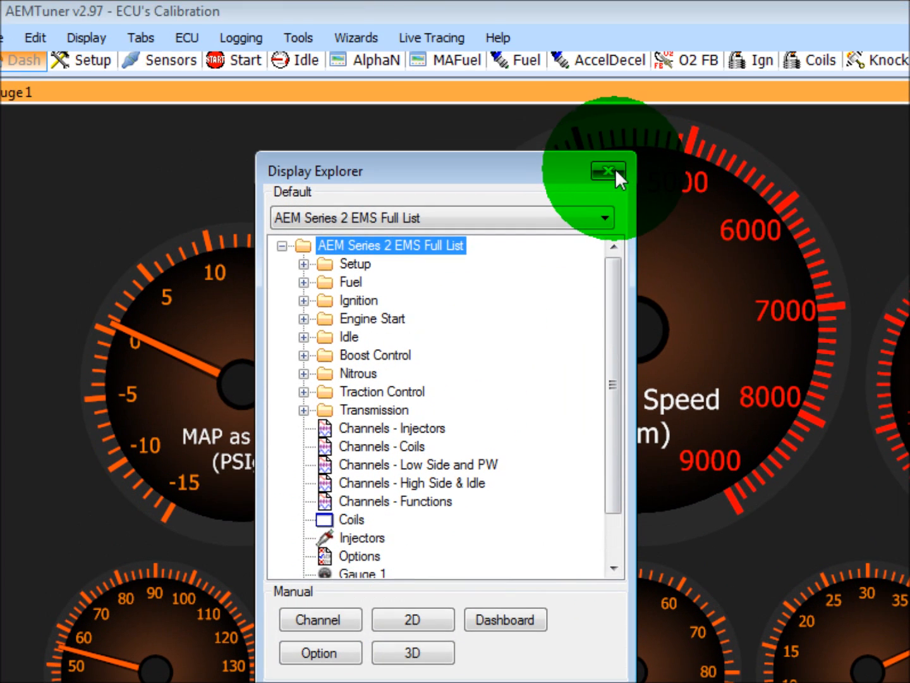
pyautogui.click(630, 10)
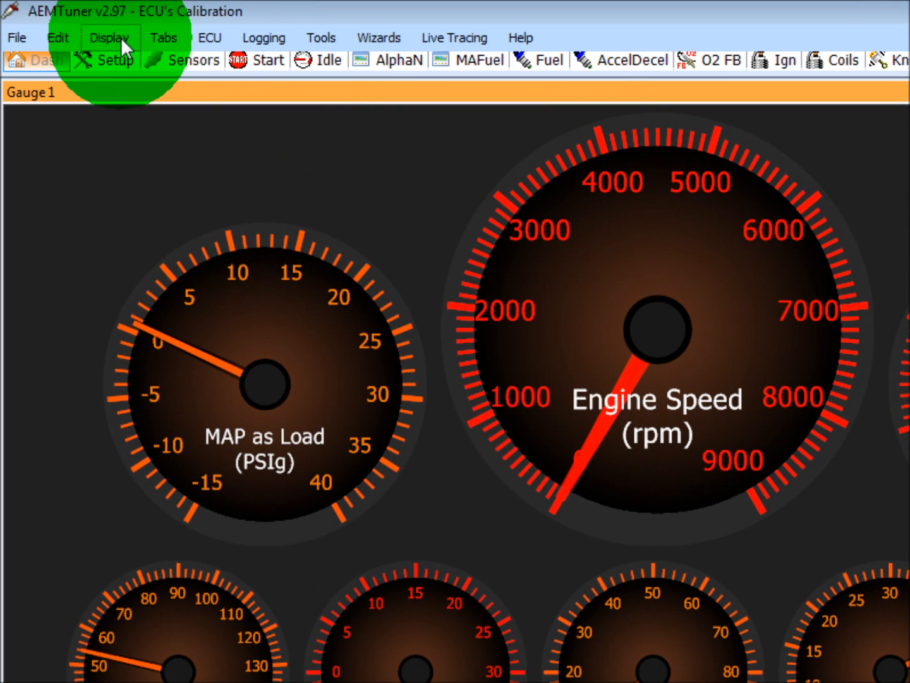
# Show the Options Full List display, enlarge it to look through all the options, and close it
pyautogui.click(98, 37)
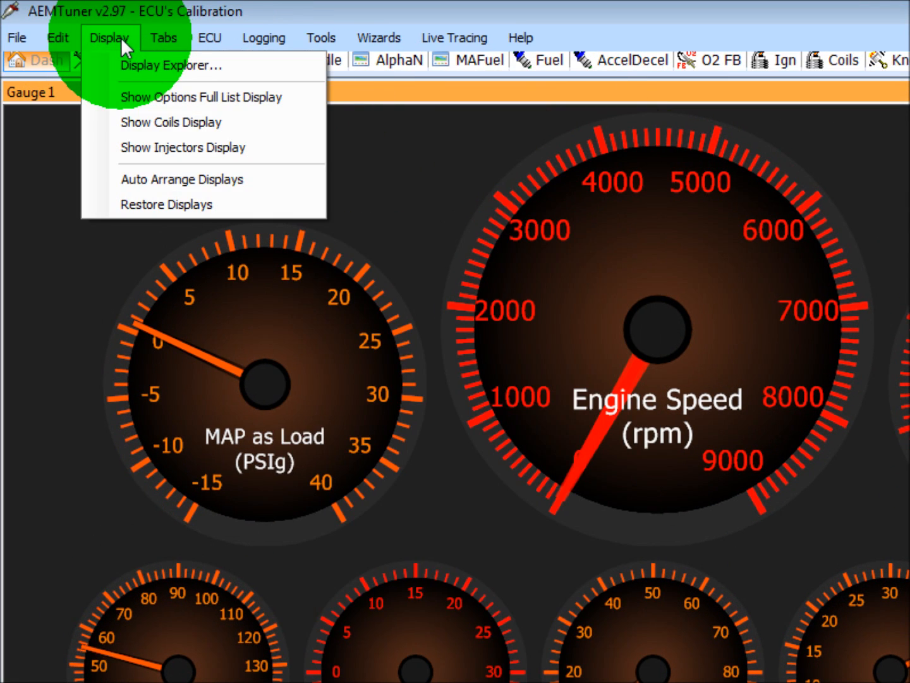
pyautogui.click(134, 94)
pyautogui.moveTo(828, 479); pyautogui.dragTo(722, 220)
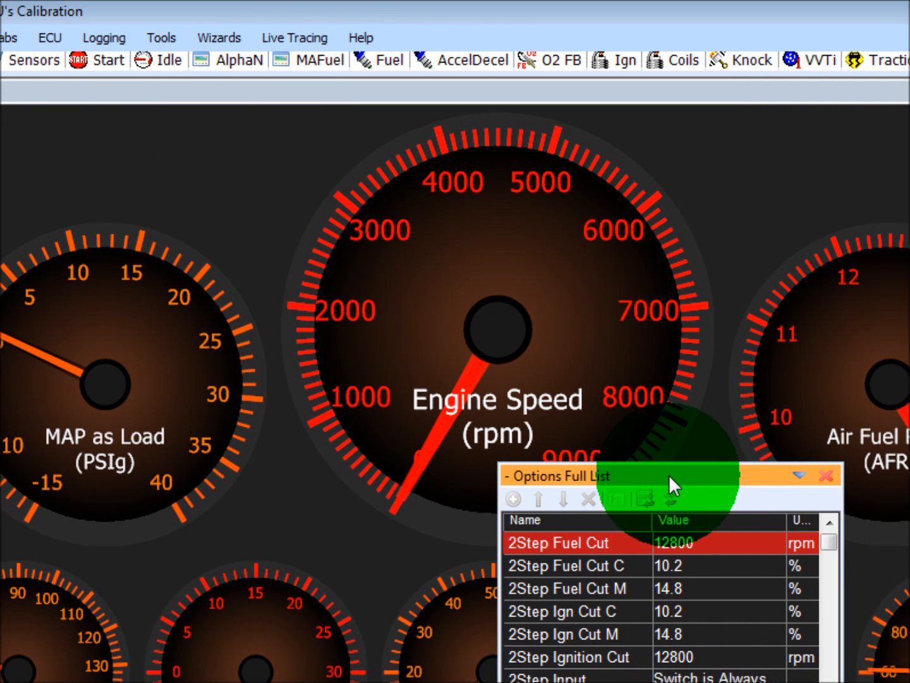
pyautogui.moveTo(563, 230); pyautogui.dragTo(509, 101)
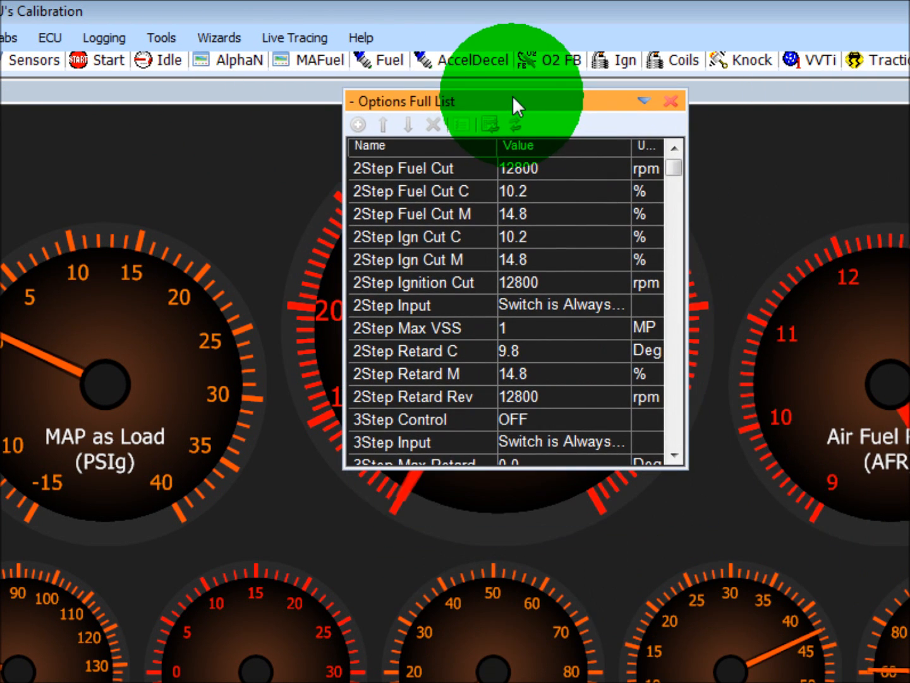
pyautogui.moveTo(563, 469); pyautogui.dragTo(564, 559)
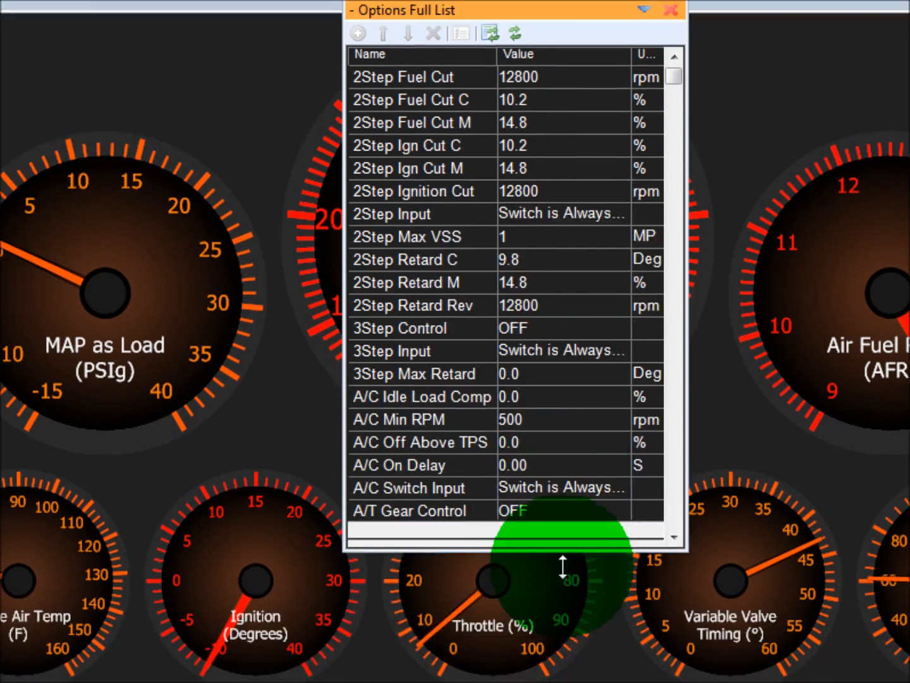
pyautogui.moveTo(665, 44); pyautogui.dragTo(676, 552)
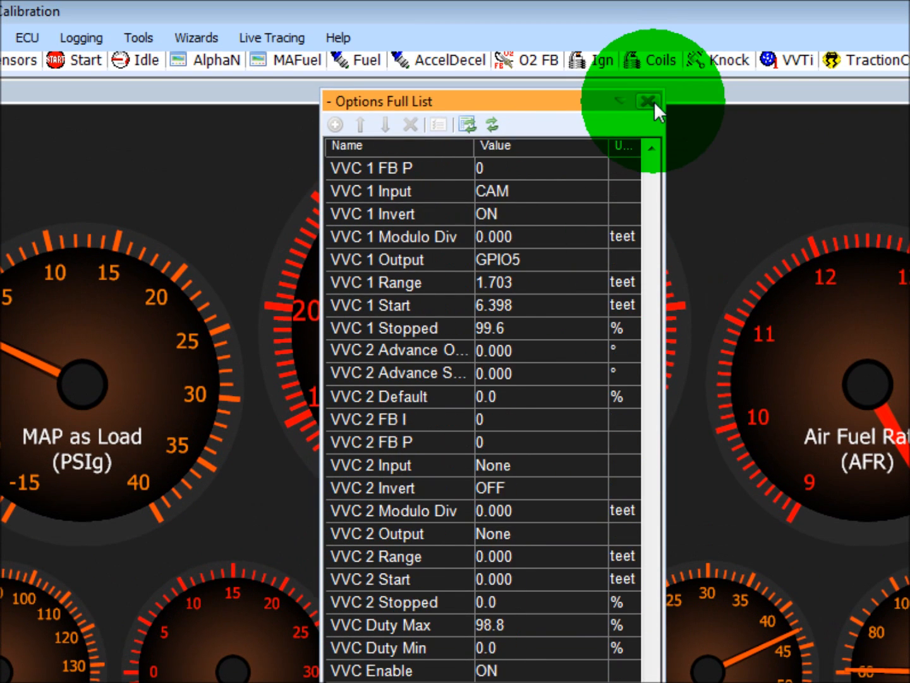
pyautogui.click(649, 33)
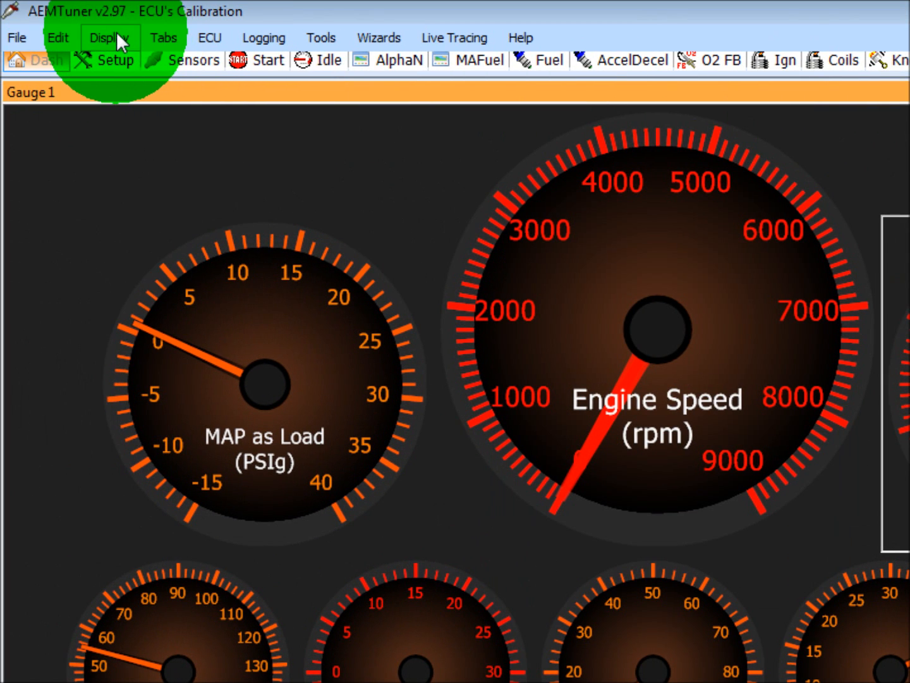
# Switch to the AlphaN layout and close its Channels - Fuel display
pyautogui.click(117, 39)
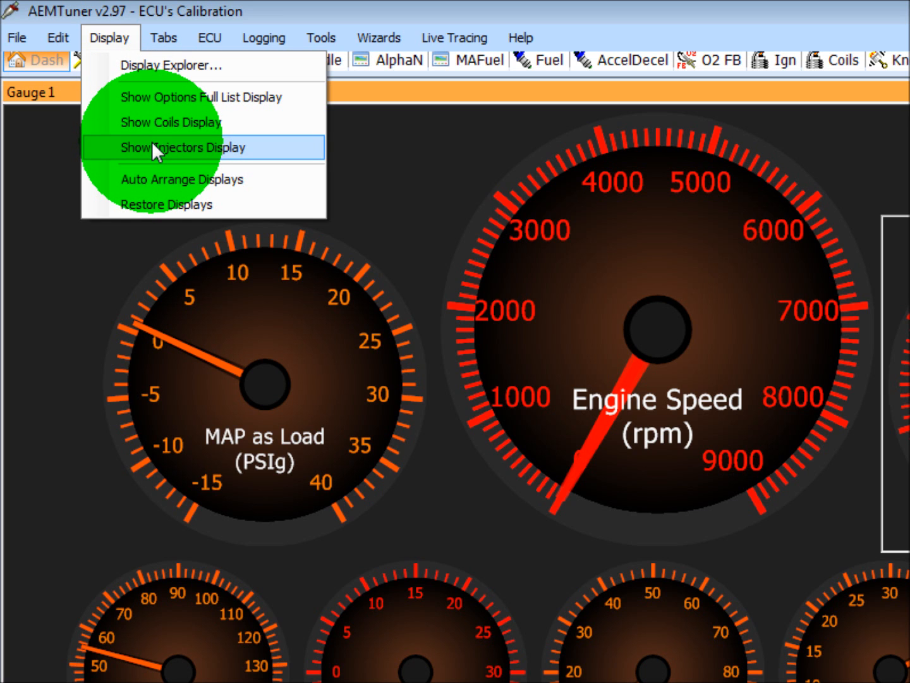
pyautogui.click(388, 57)
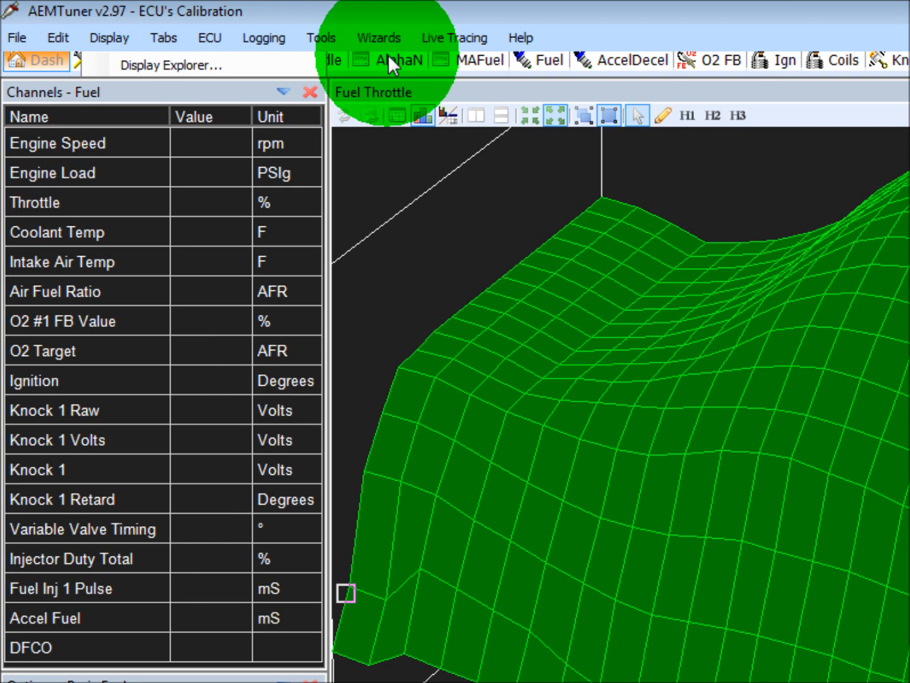
pyautogui.click(311, 92)
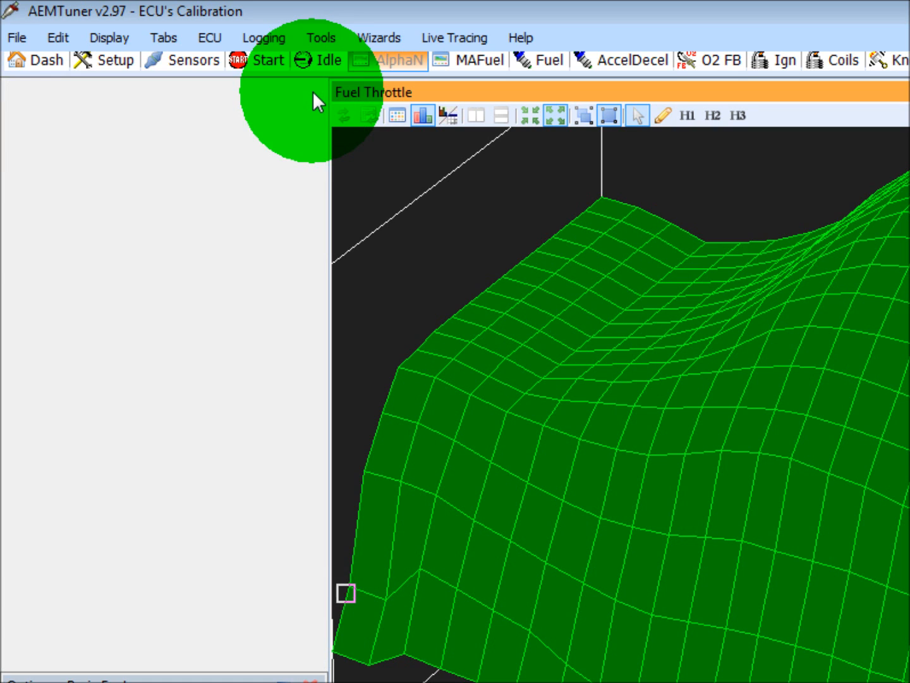
# Auto-arrange the remaining AlphaN displays and restore the layout's original displays
pyautogui.click(114, 38)
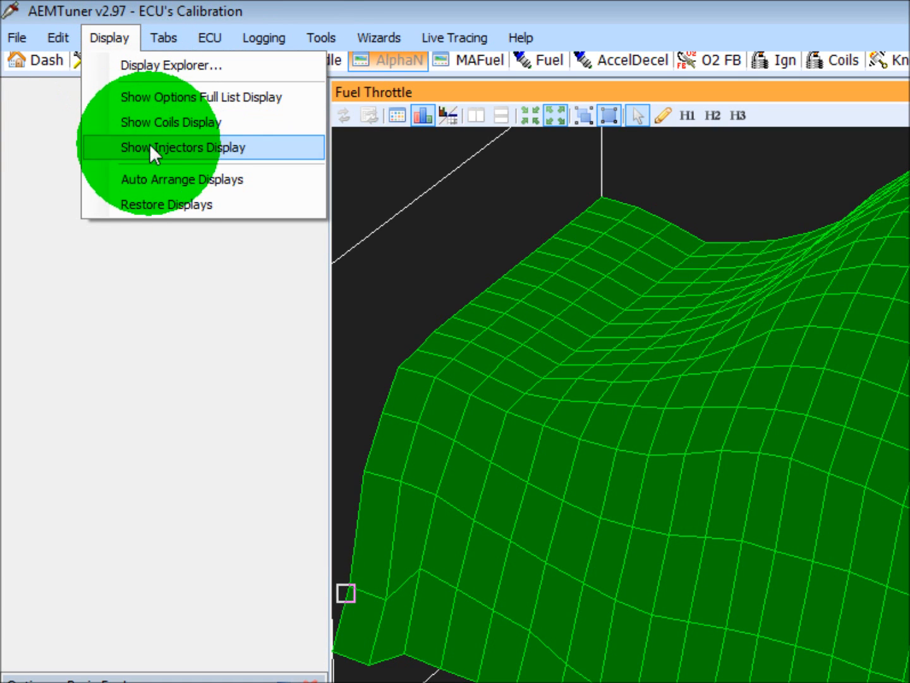
pyautogui.click(156, 177)
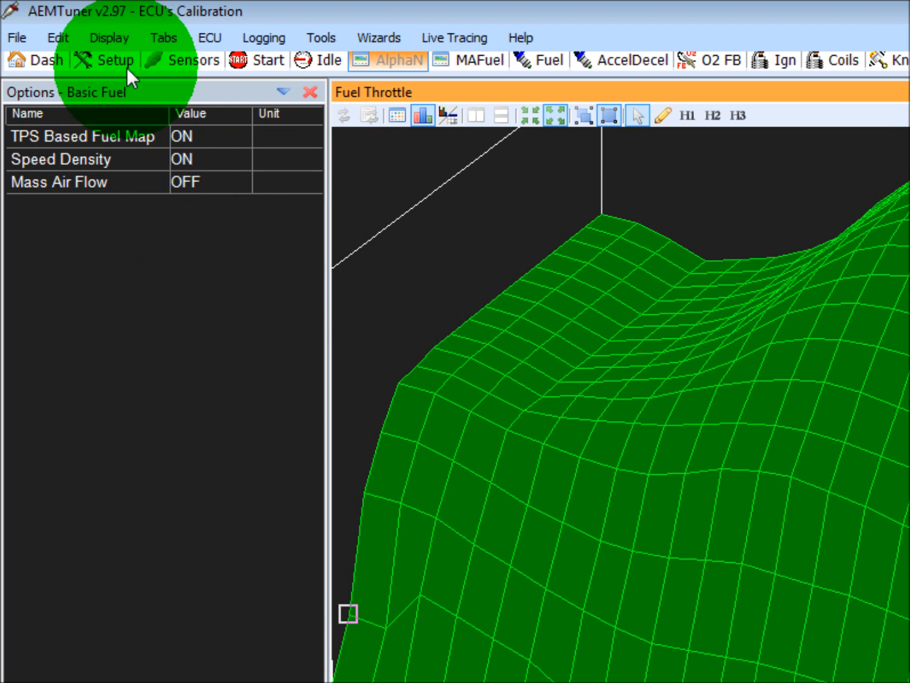
pyautogui.click(109, 39)
pyautogui.click(163, 197)
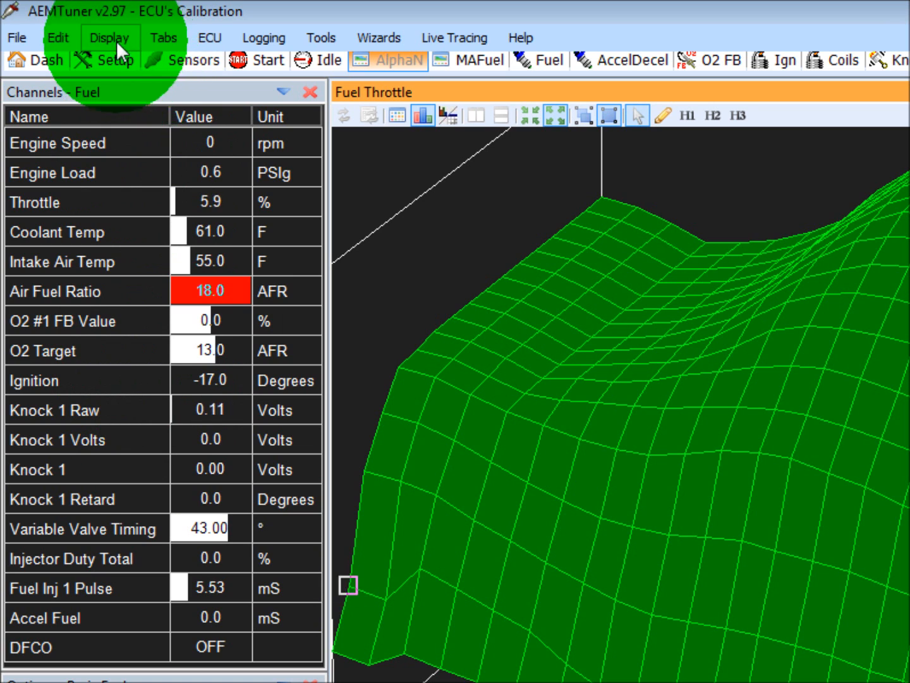
# Review the list of available workspace tabs, including the hidden ones
pyautogui.click(154, 40)
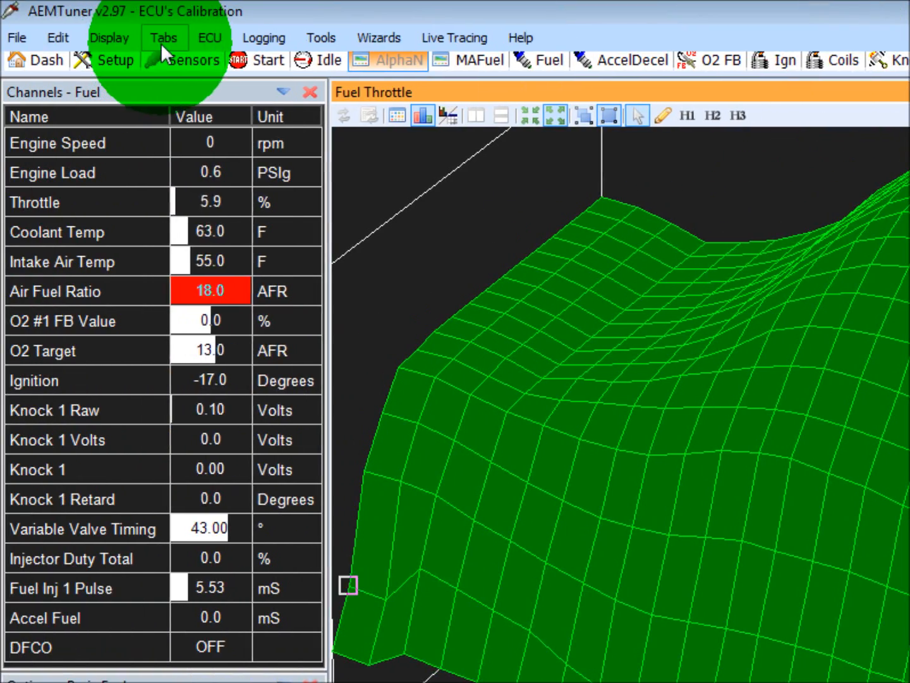
pyautogui.click(74, 41)
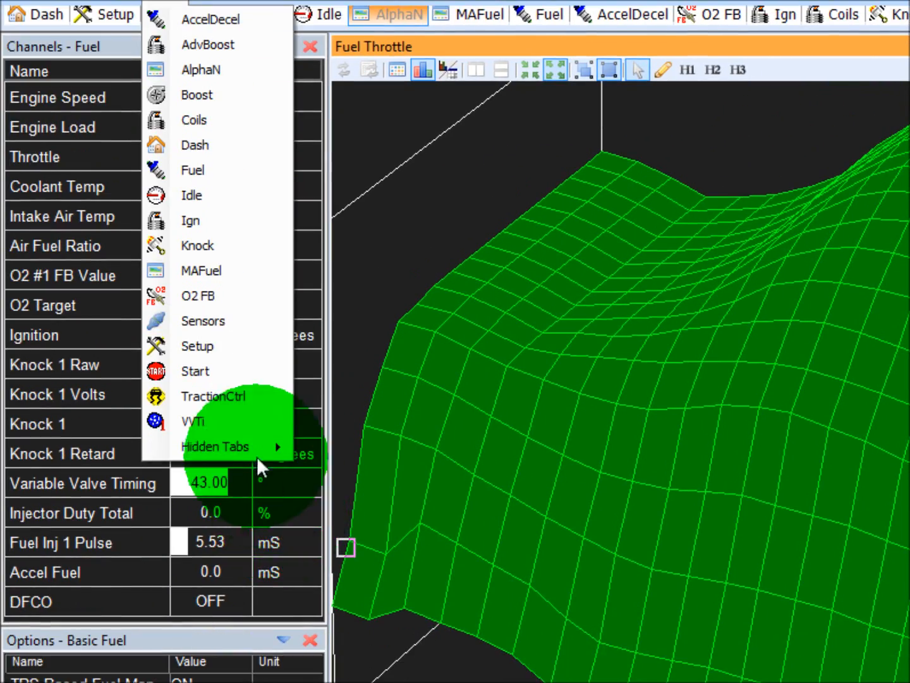
pyautogui.moveTo(175, 474)
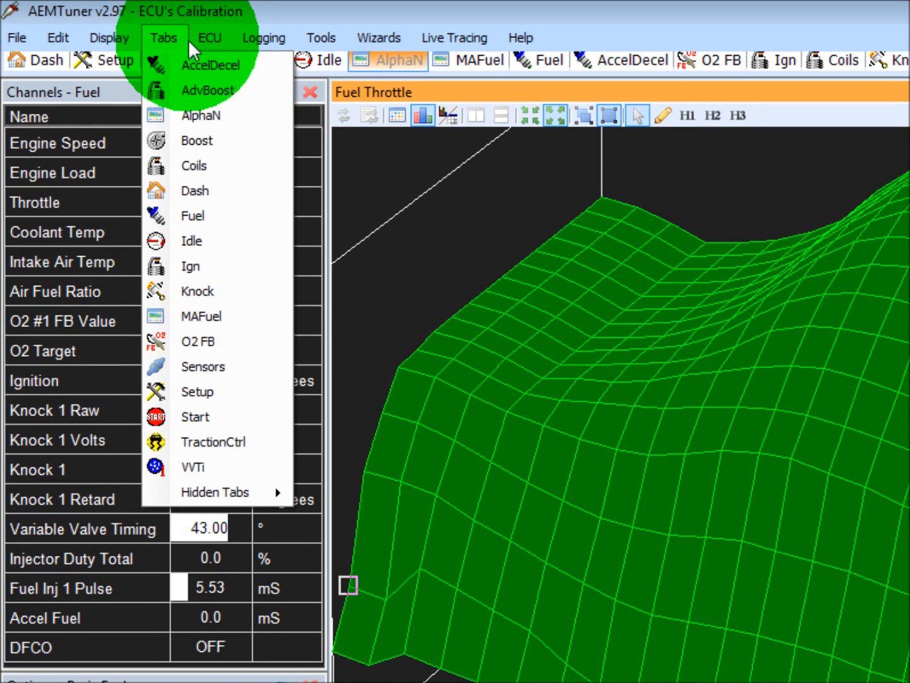
# View the ECU Security password options and close them without setting a password
pyautogui.moveTo(201, 40)
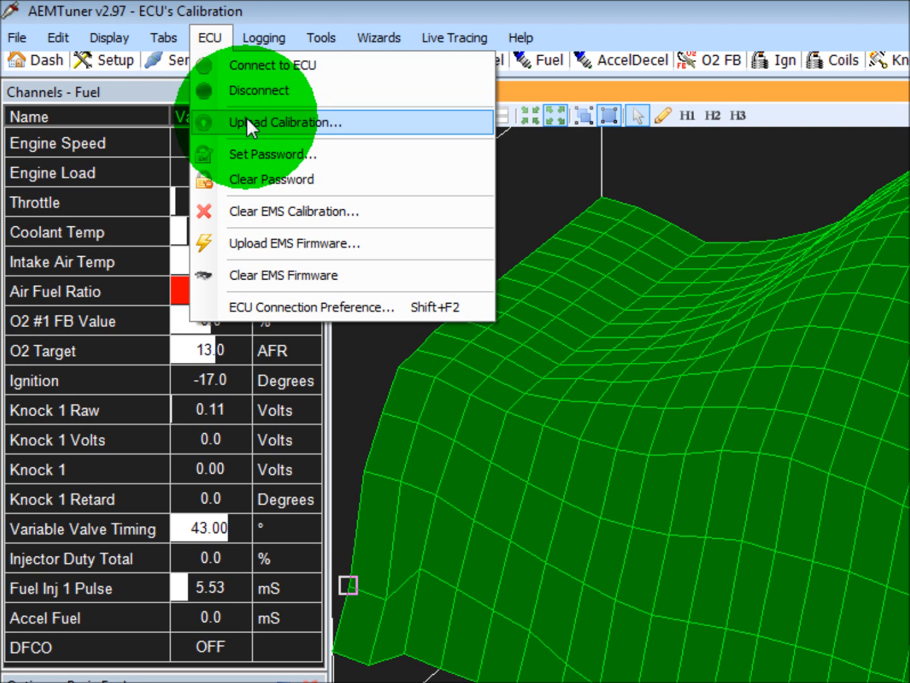
pyautogui.click(248, 156)
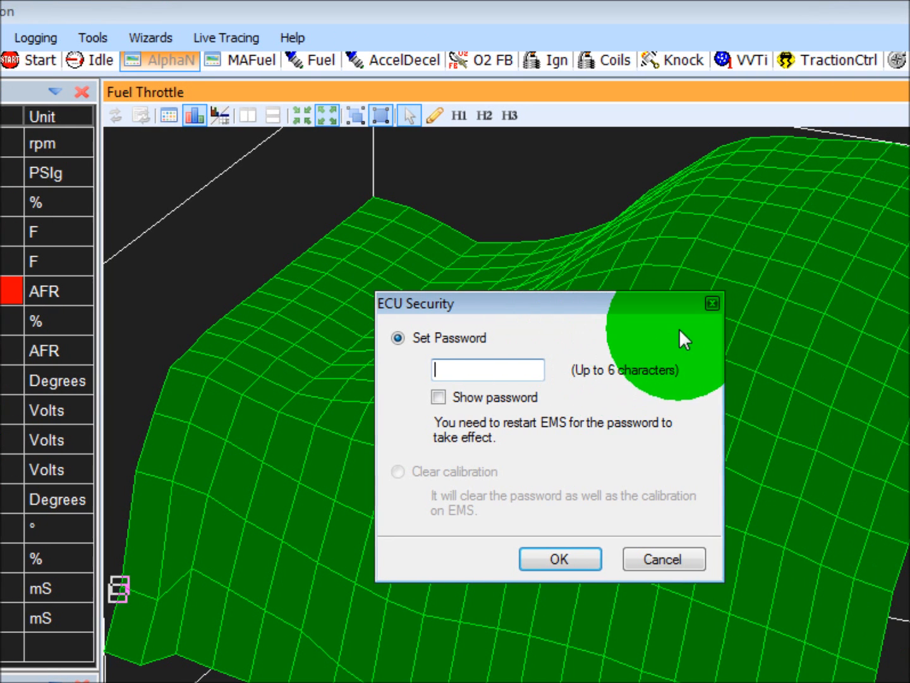
pyautogui.click(712, 304)
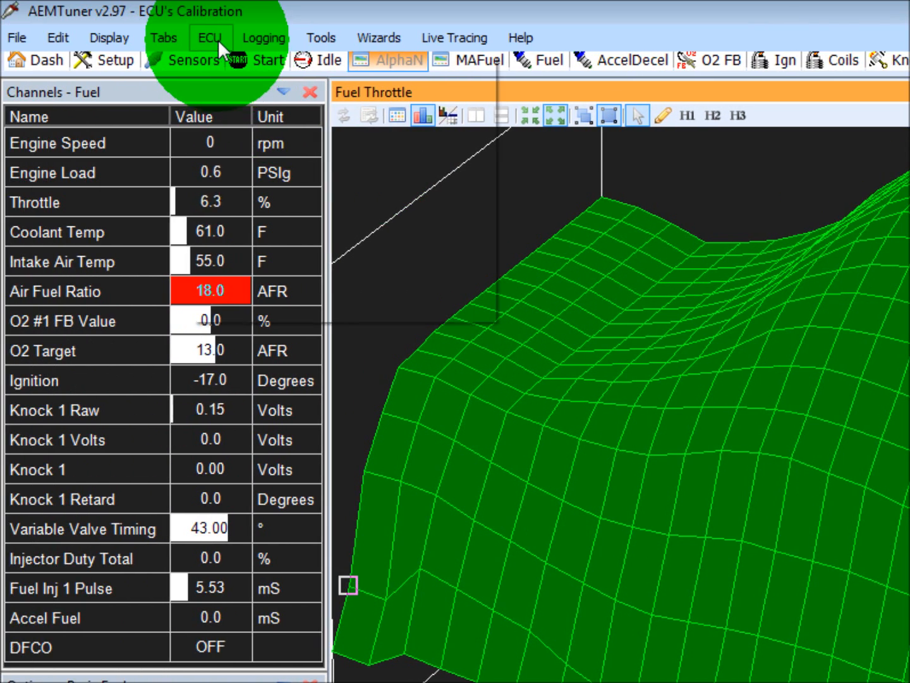
# View the ECU connection preferences and cancel without changing the connection type
pyautogui.click(12, 38)
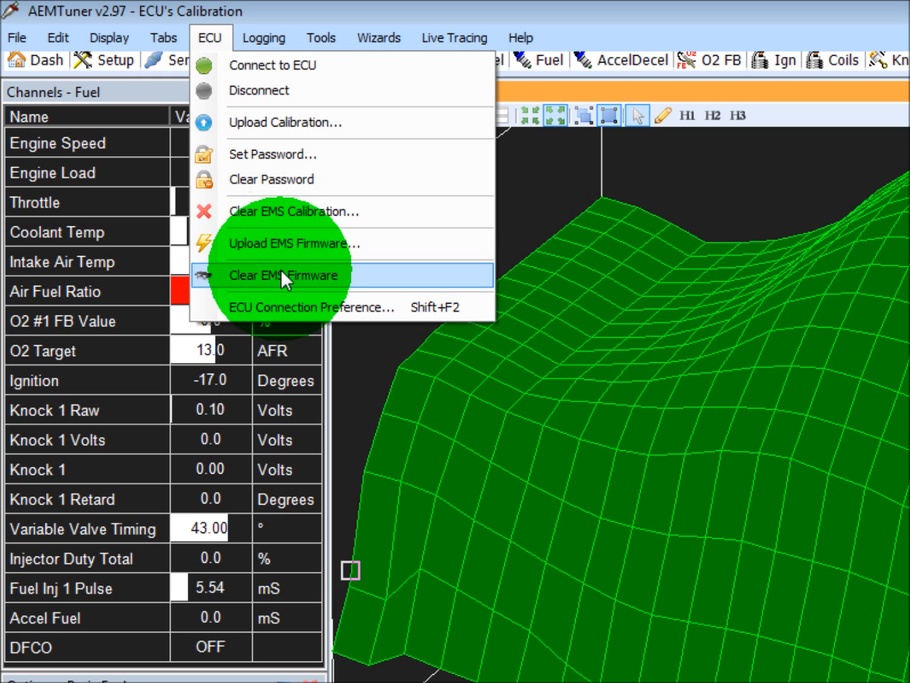
pyautogui.click(285, 305)
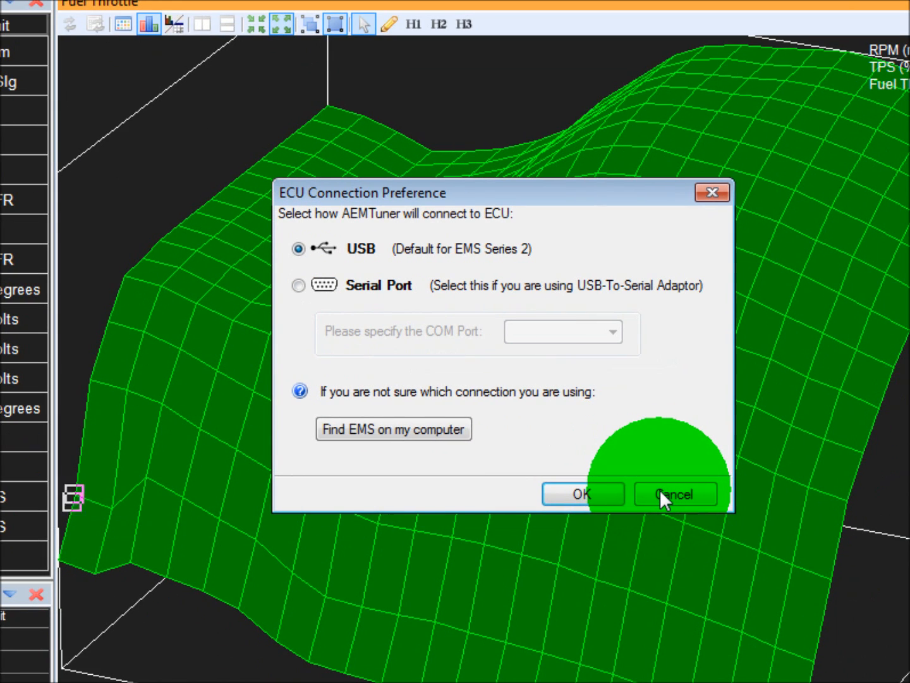
pyautogui.click(659, 491)
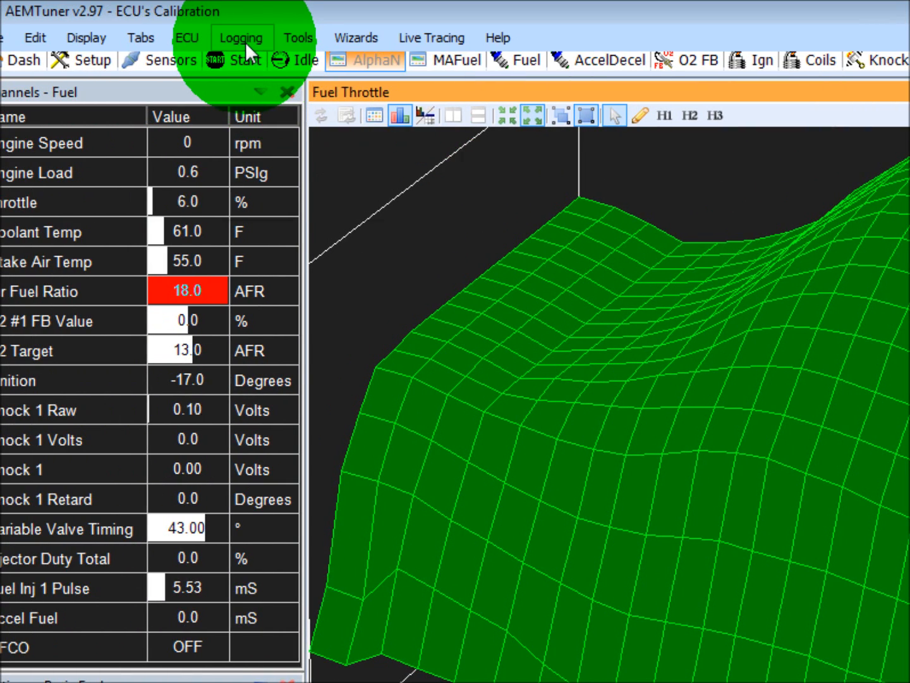
# Start recording a PC data log of the live ECU channels
pyautogui.click(246, 42)
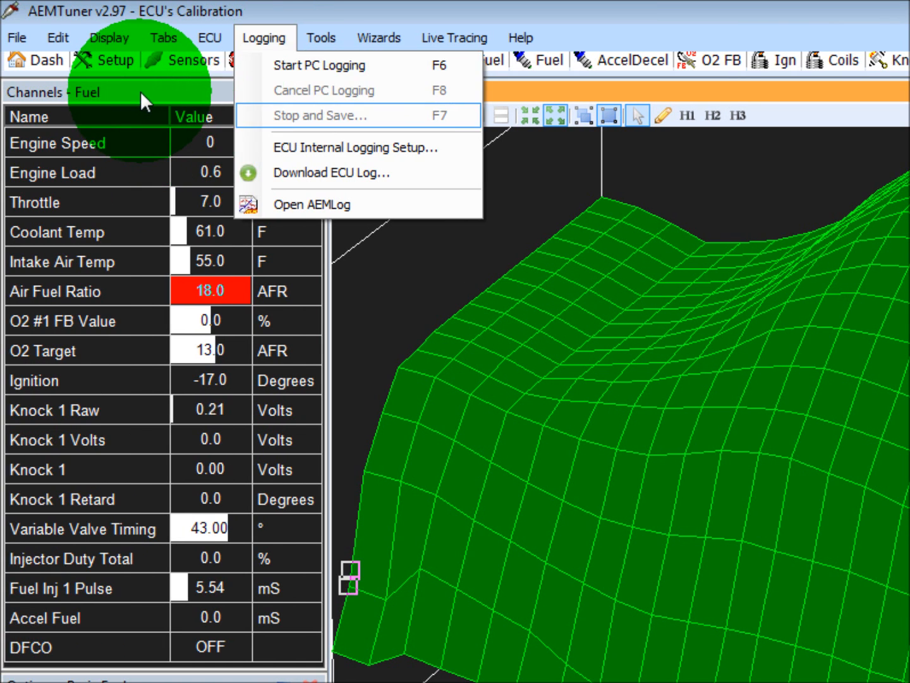
pyautogui.click(117, 93)
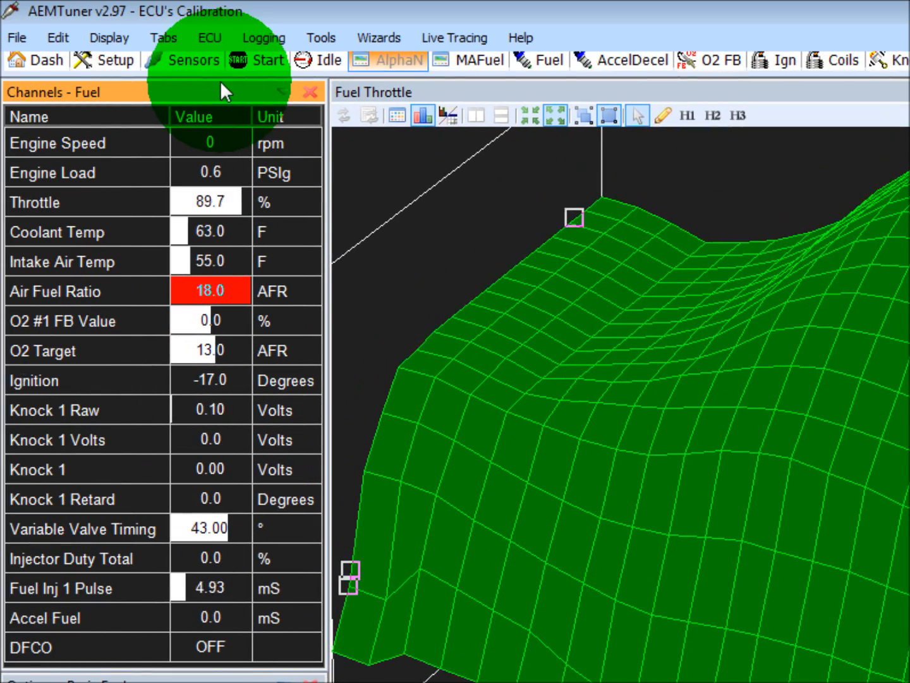
pyautogui.click(203, 37)
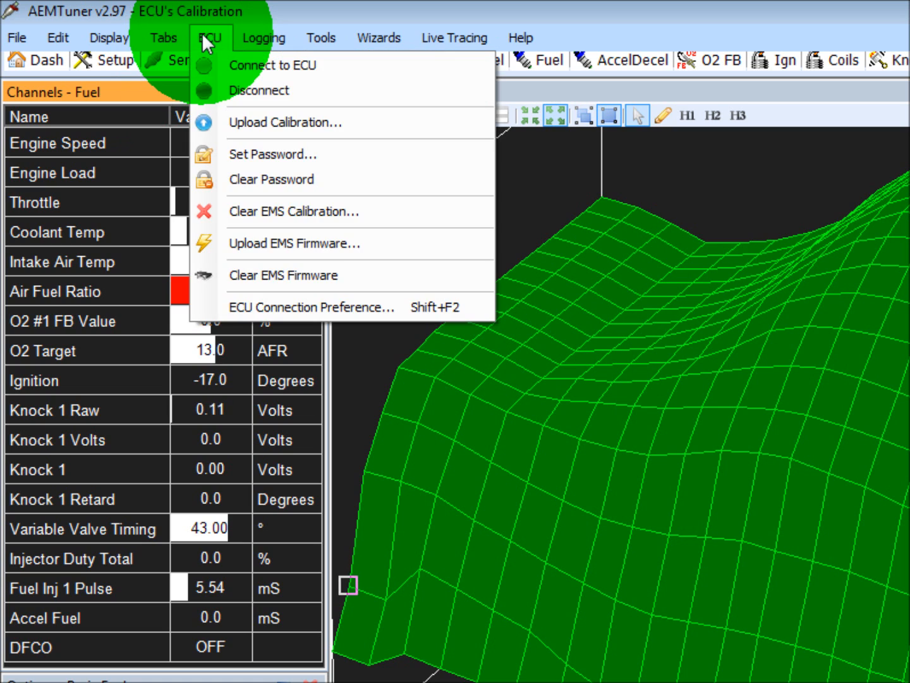
pyautogui.click(260, 37)
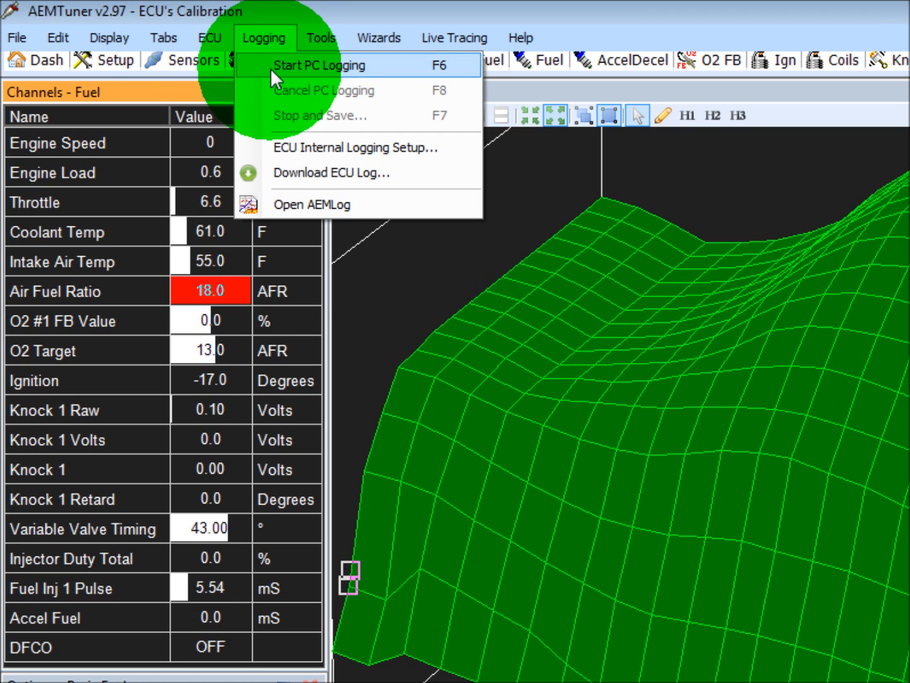
pyautogui.click(270, 68)
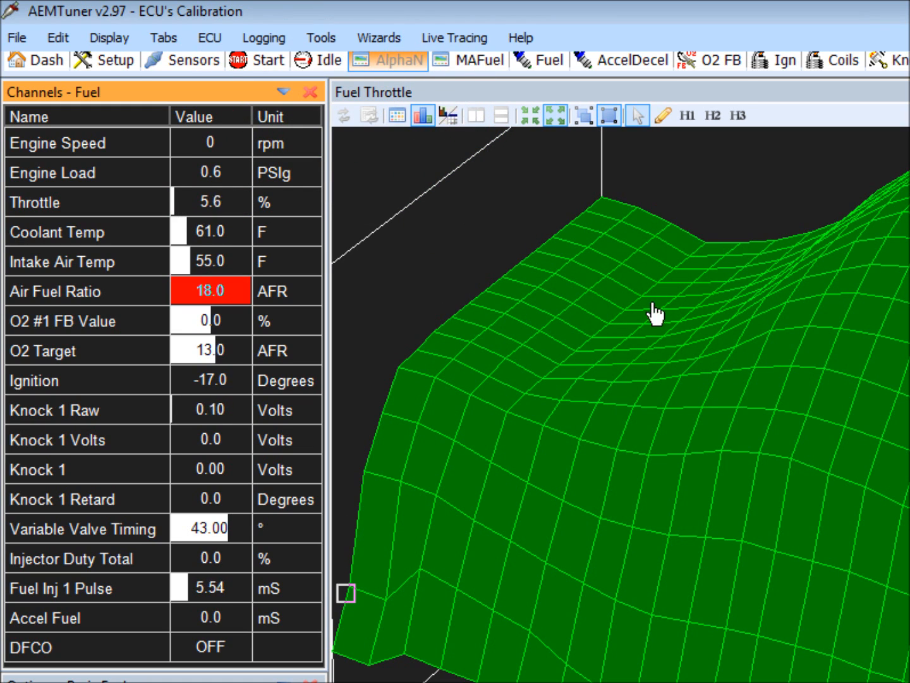
pyautogui.click(278, 39)
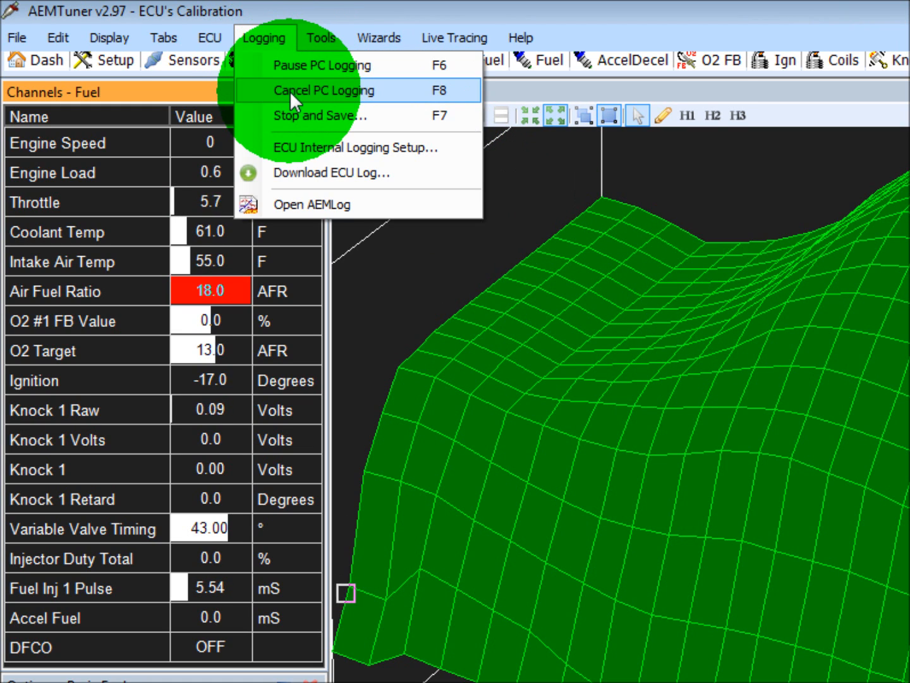
pyautogui.click(292, 116)
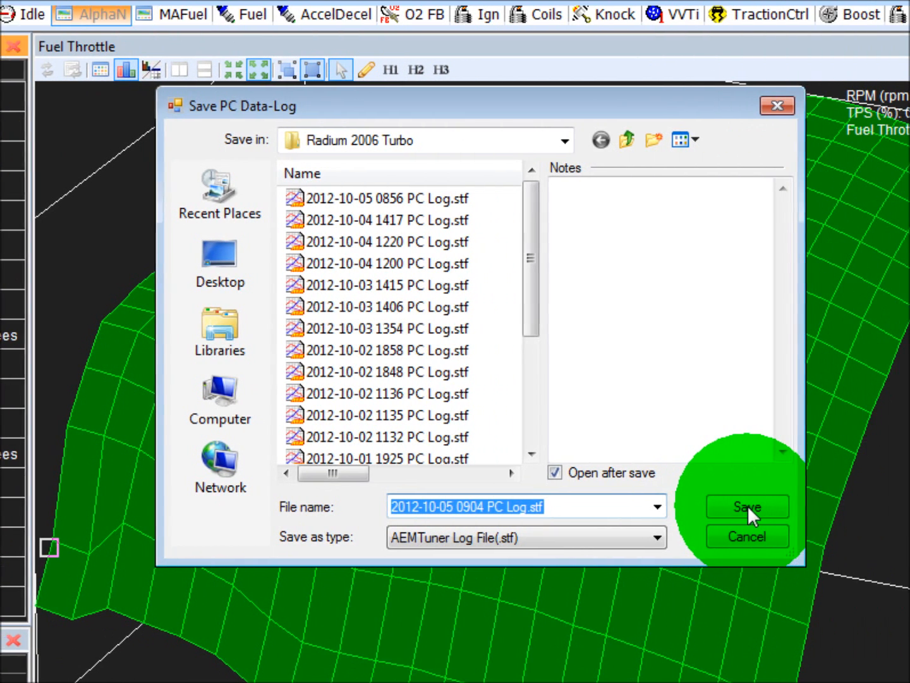
pyautogui.click(747, 508)
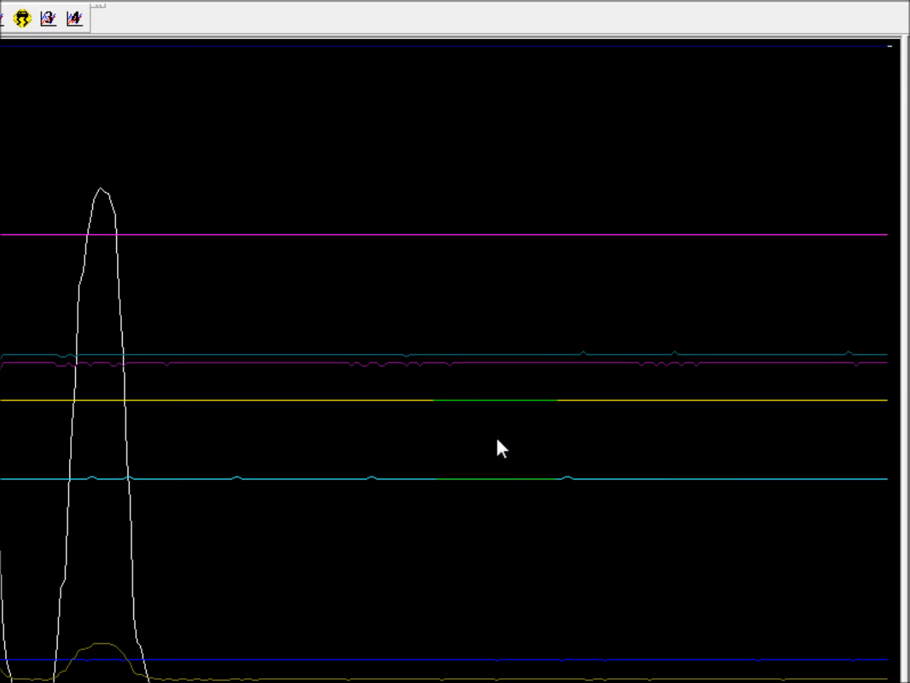
# Scrub the cursor across the throttle peaks in the saved log to read the channel values, and close the log viewer
pyautogui.moveTo(373, 380); pyautogui.dragTo(0, 388)
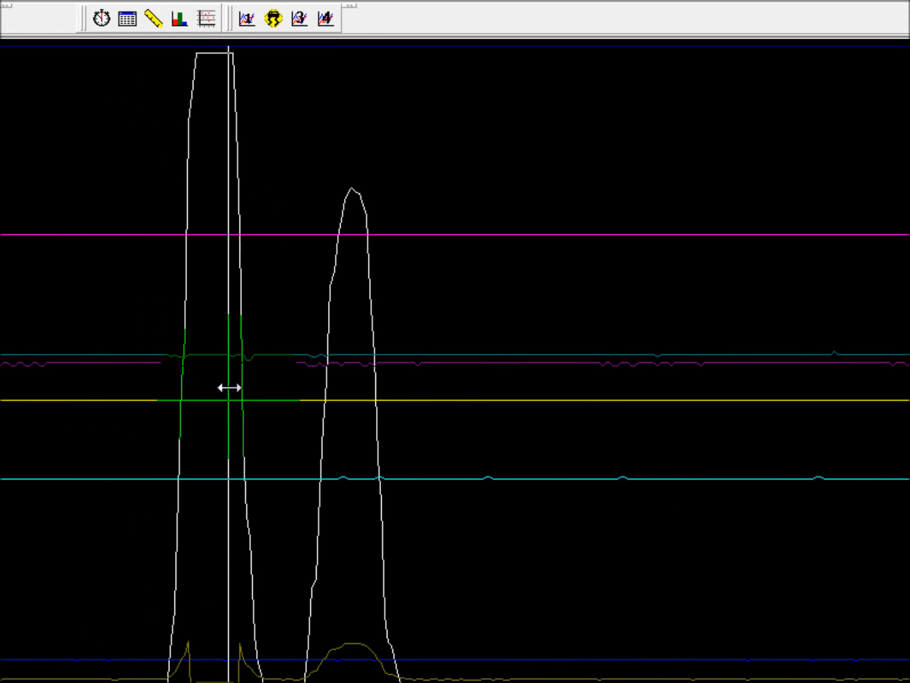
pyautogui.moveTo(230, 387); pyautogui.dragTo(476, 428)
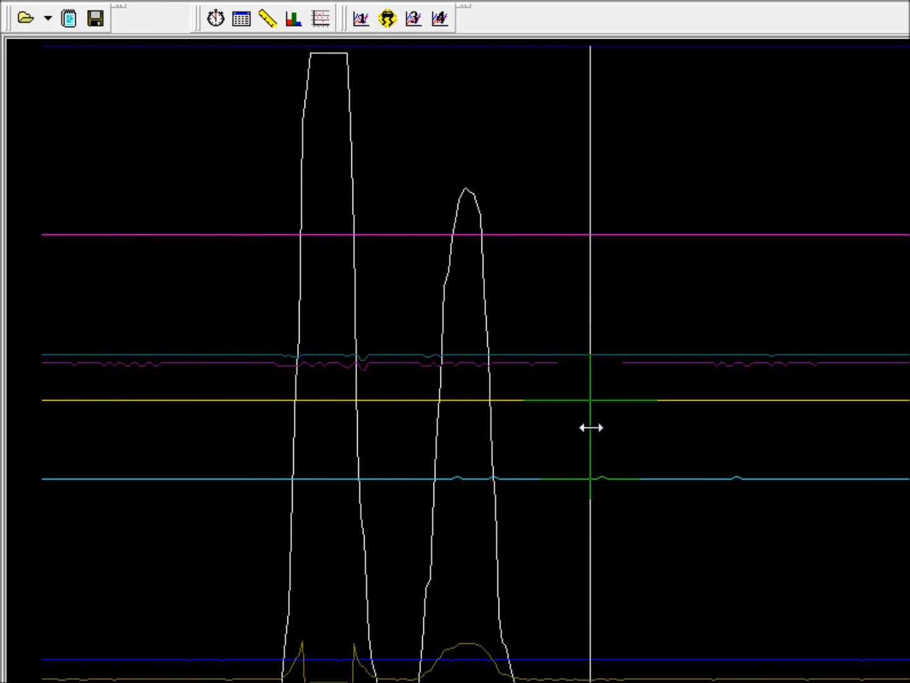
pyautogui.moveTo(591, 427); pyautogui.dragTo(313, 333)
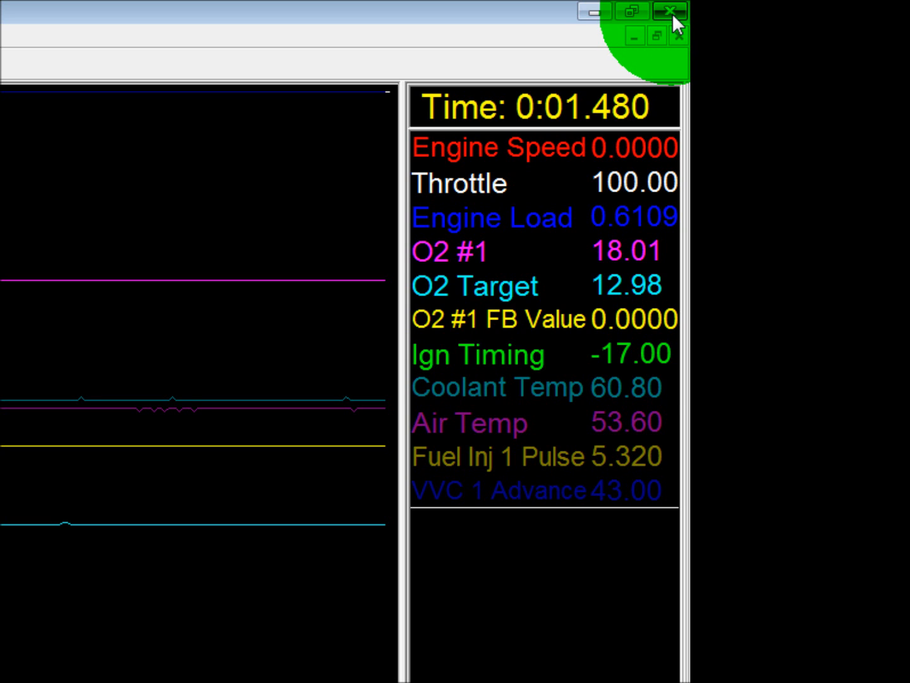
pyautogui.click(672, 14)
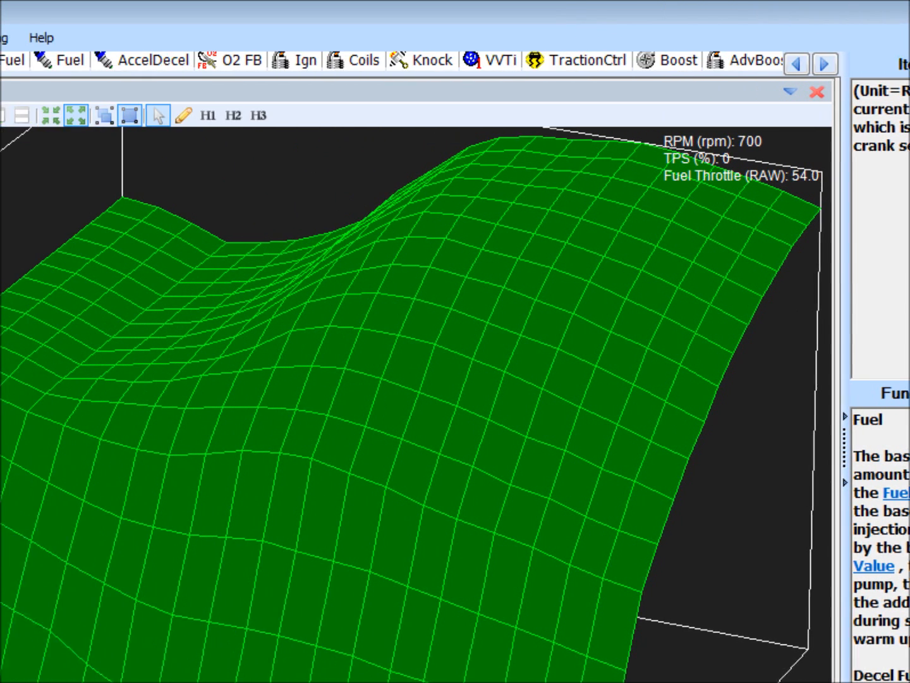
# Open the ECU internal logging setup, try the slowest logging rate and return the rate to Fastest
pyautogui.click(78, 35)
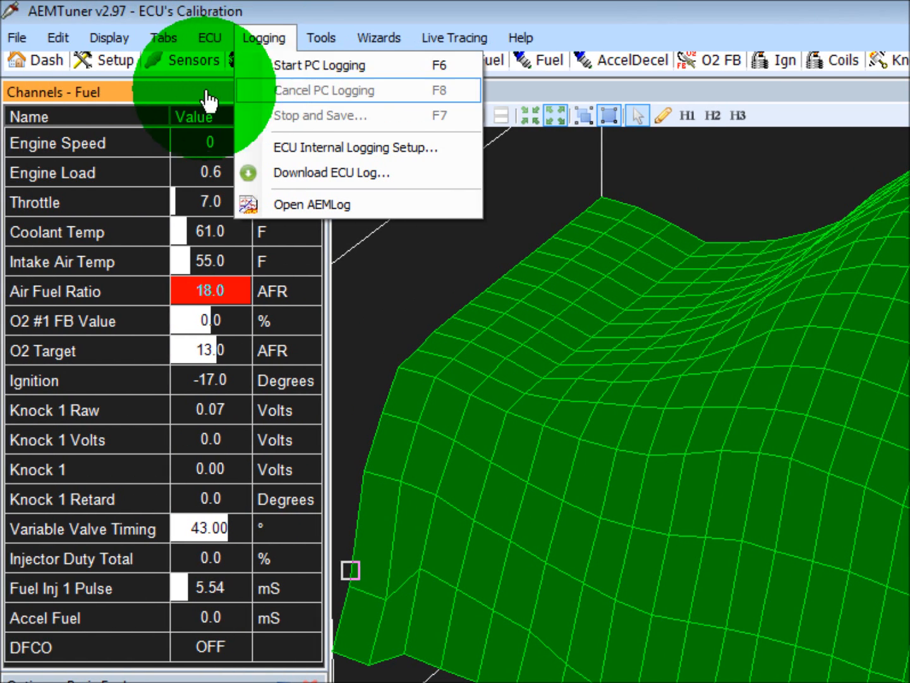
pyautogui.click(139, 106)
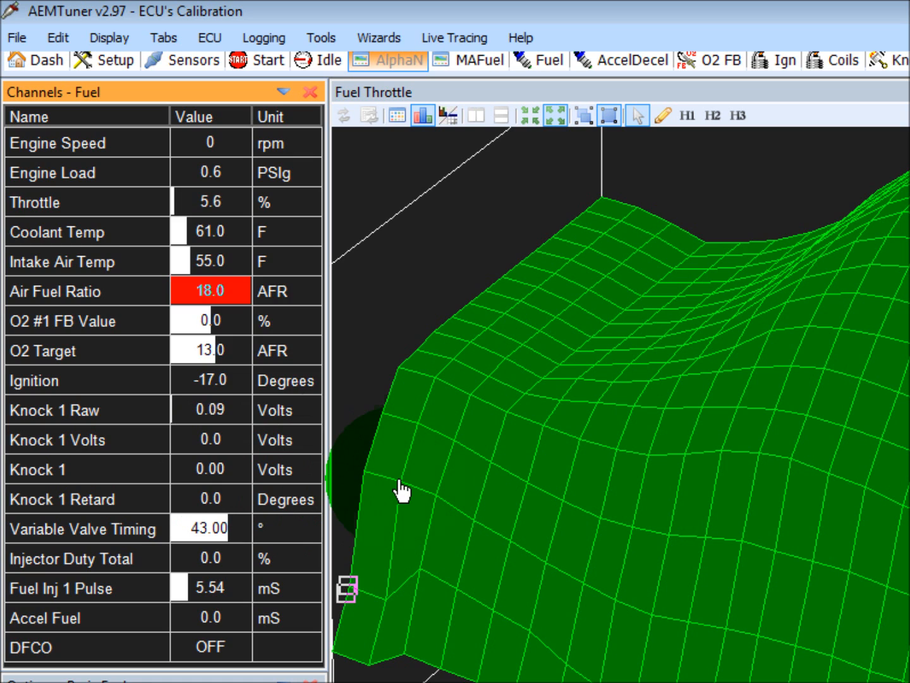
pyautogui.click(214, 48)
pyautogui.moveTo(264, 63)
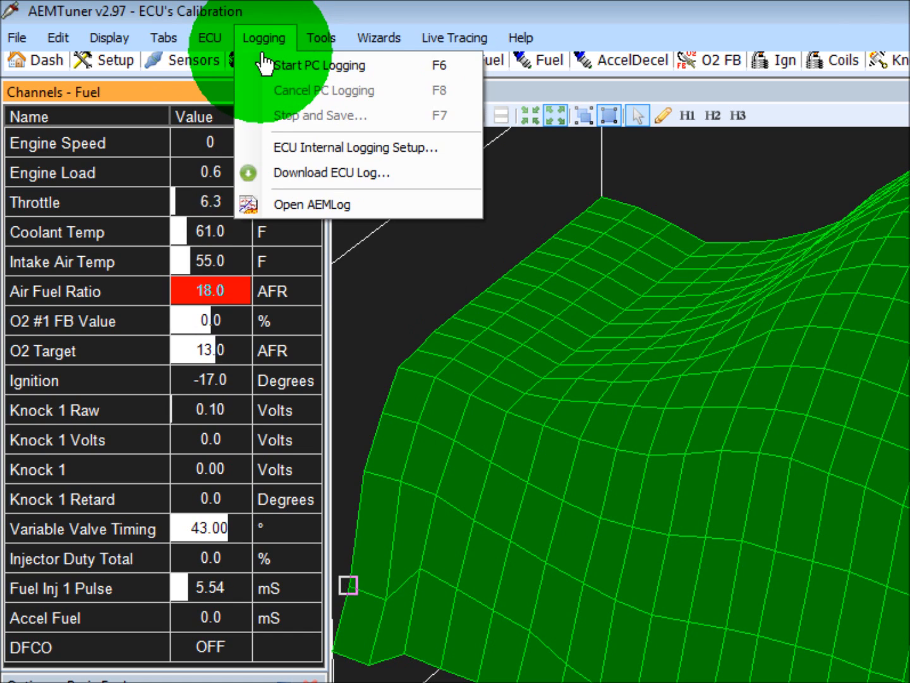
pyautogui.click(304, 152)
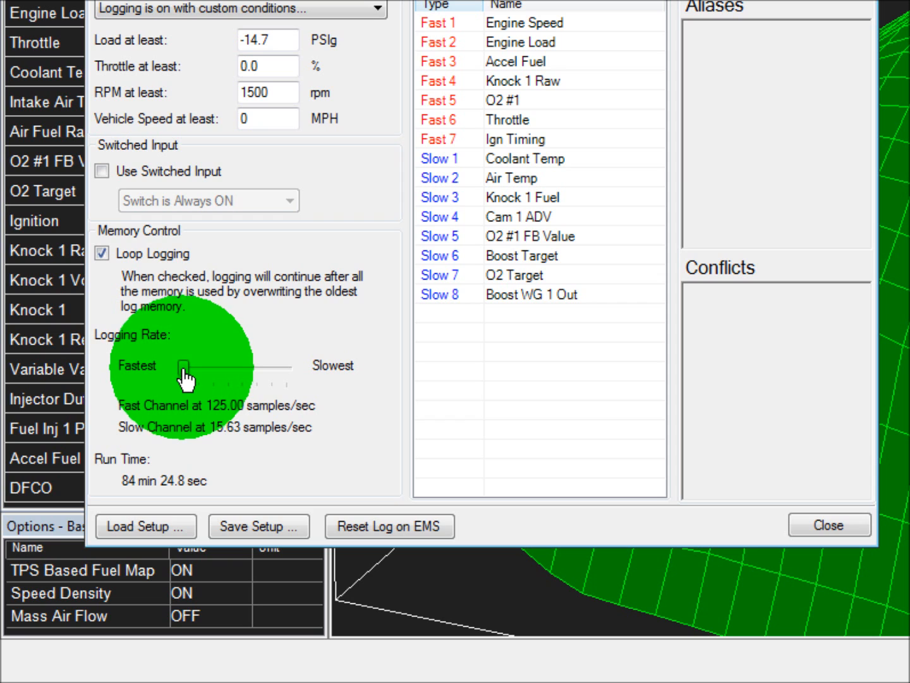
pyautogui.moveTo(185, 379); pyautogui.dragTo(299, 389)
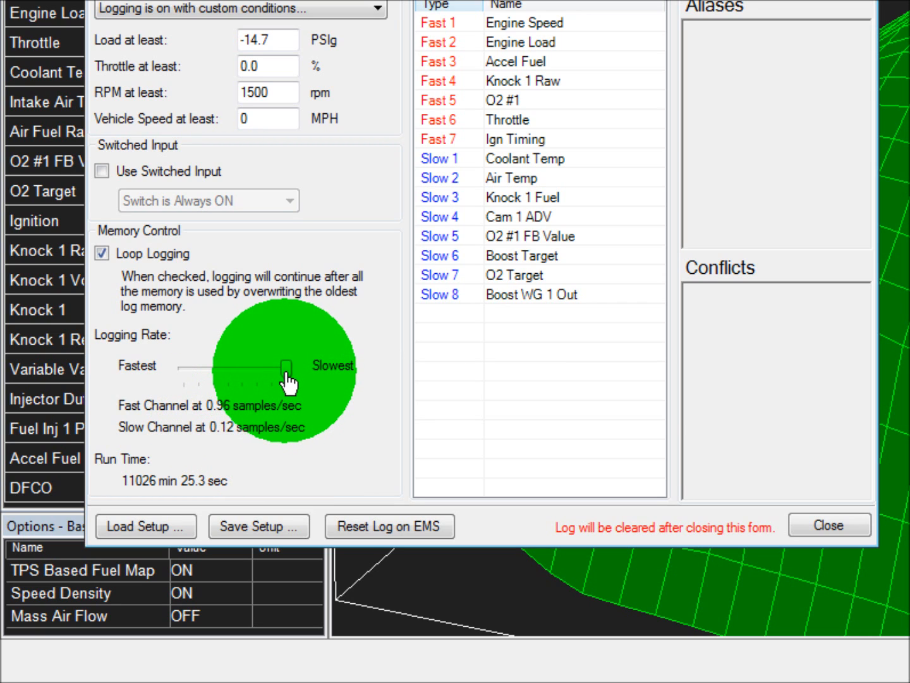
pyautogui.moveTo(285, 374); pyautogui.dragTo(179, 383)
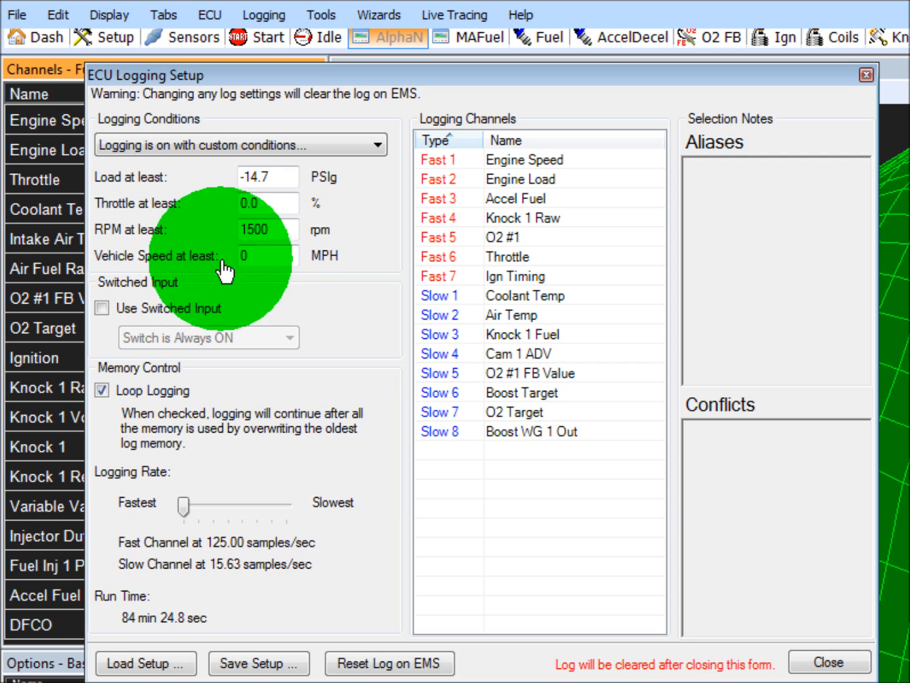
# Set the ECU logging condition for throttle to at least 19.9 %, close the setup and acknowledge the power cycle request
pyautogui.click(278, 206)
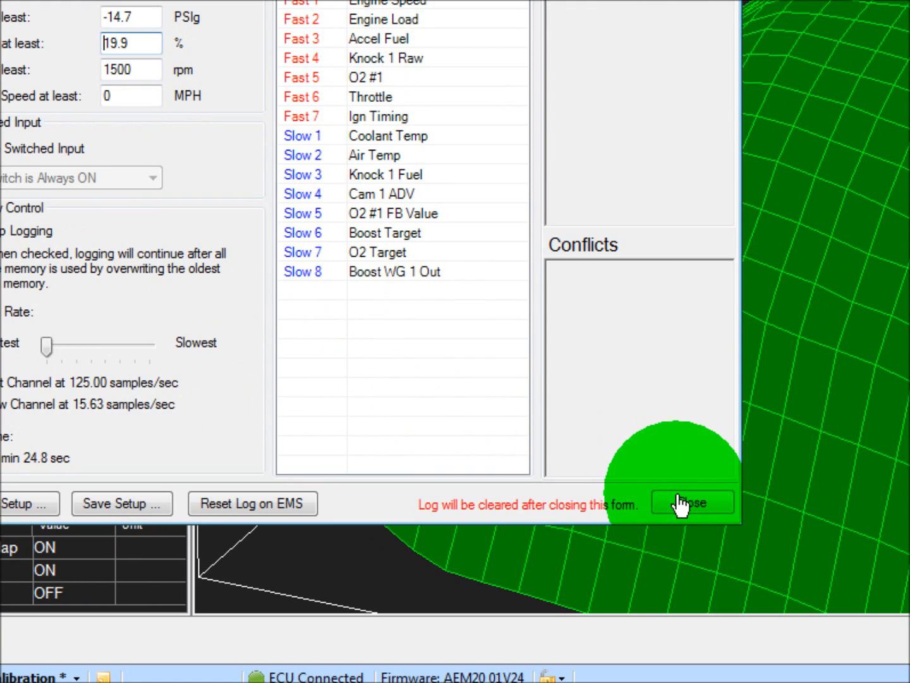
pyautogui.click(680, 505)
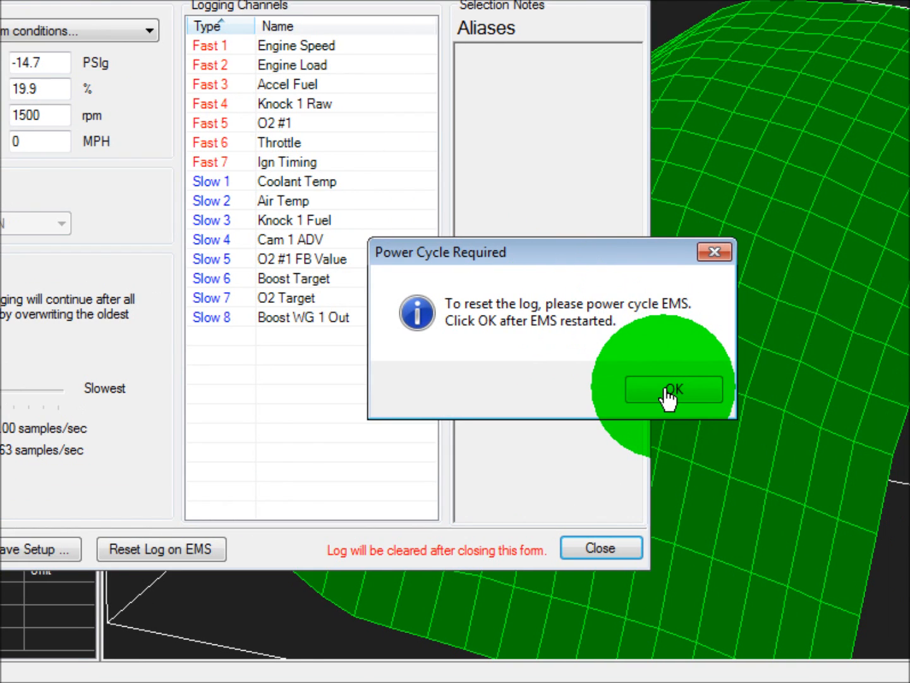
pyautogui.click(668, 393)
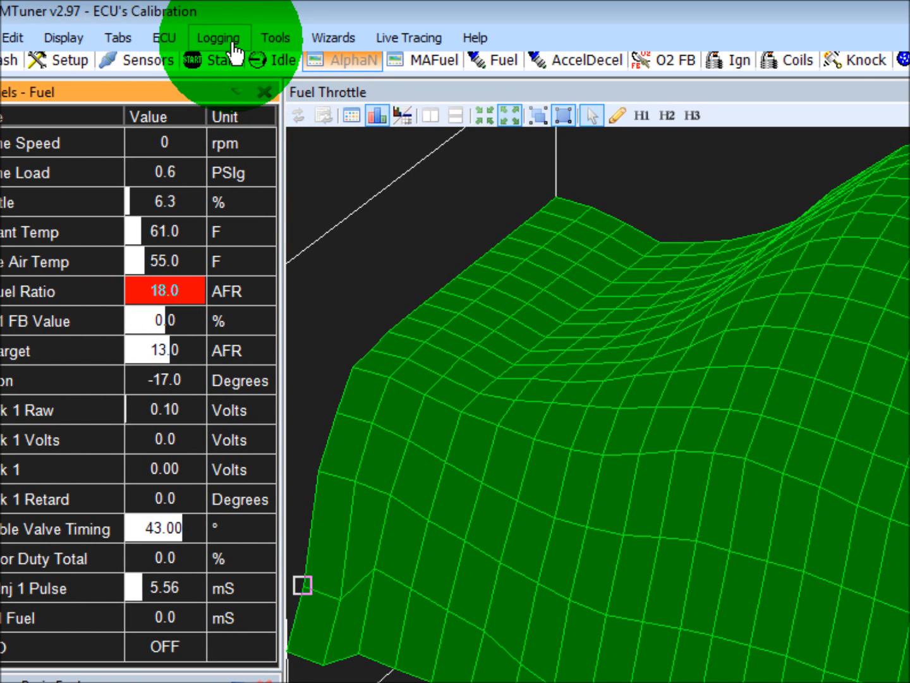
# Open the output pin configuration and inspect the VTEC function options of GPIO1, including VTEC On Above RPM
pyautogui.click(218, 37)
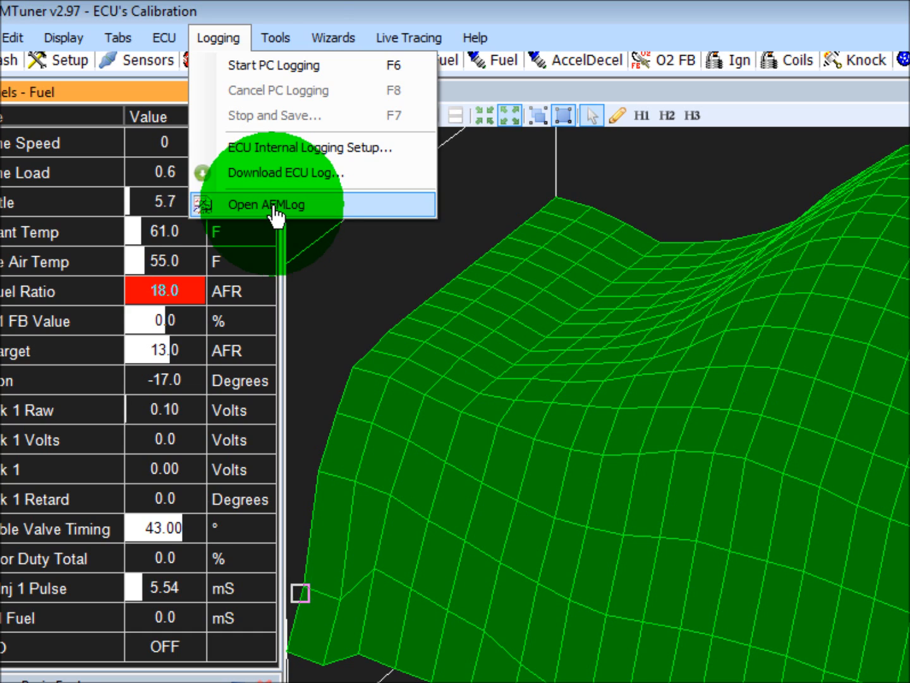
pyautogui.click(277, 42)
pyautogui.click(275, 42)
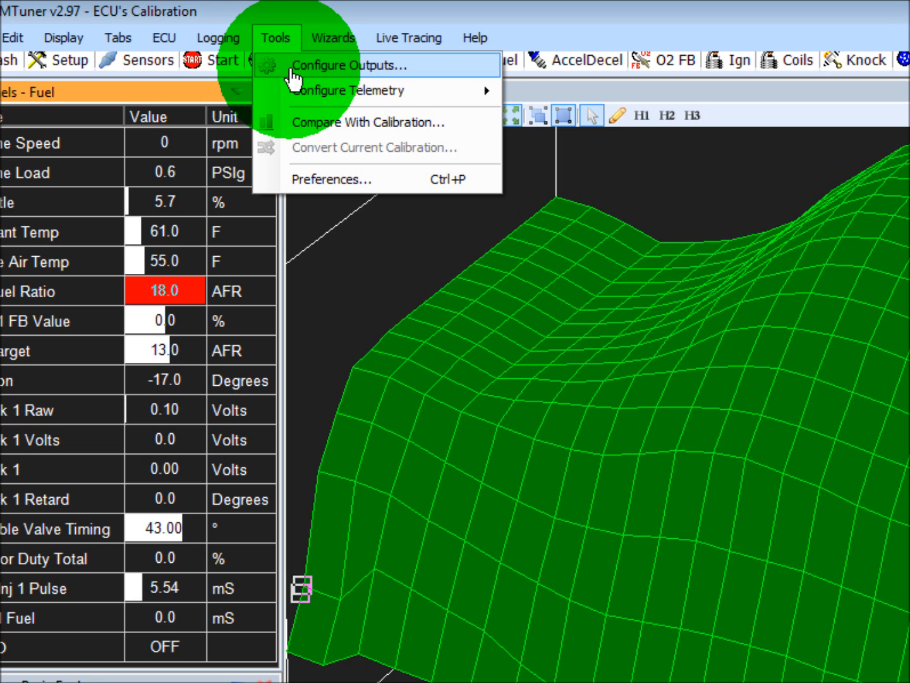
pyautogui.click(293, 66)
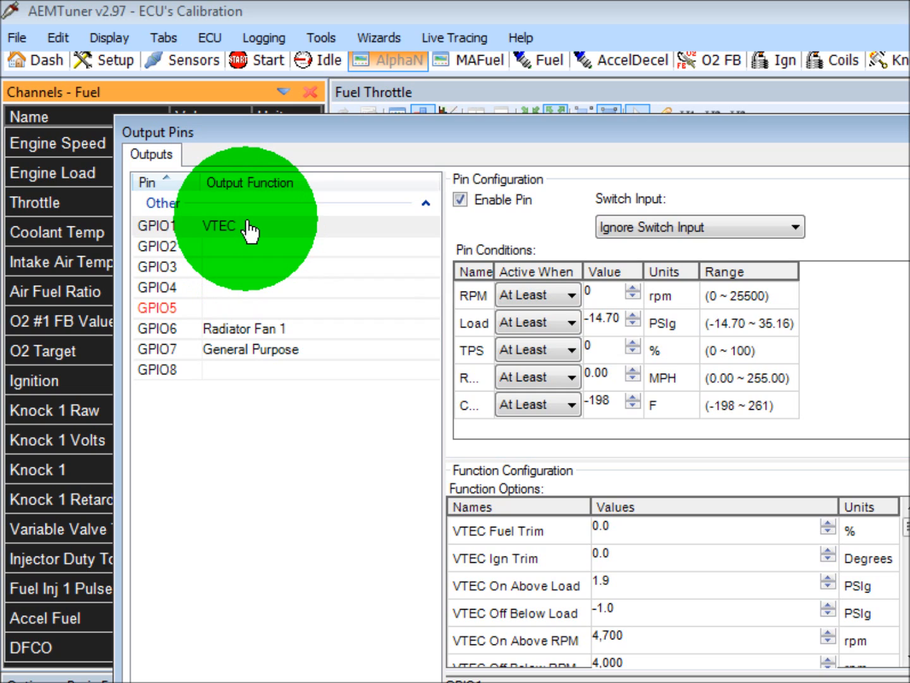
pyautogui.click(250, 230)
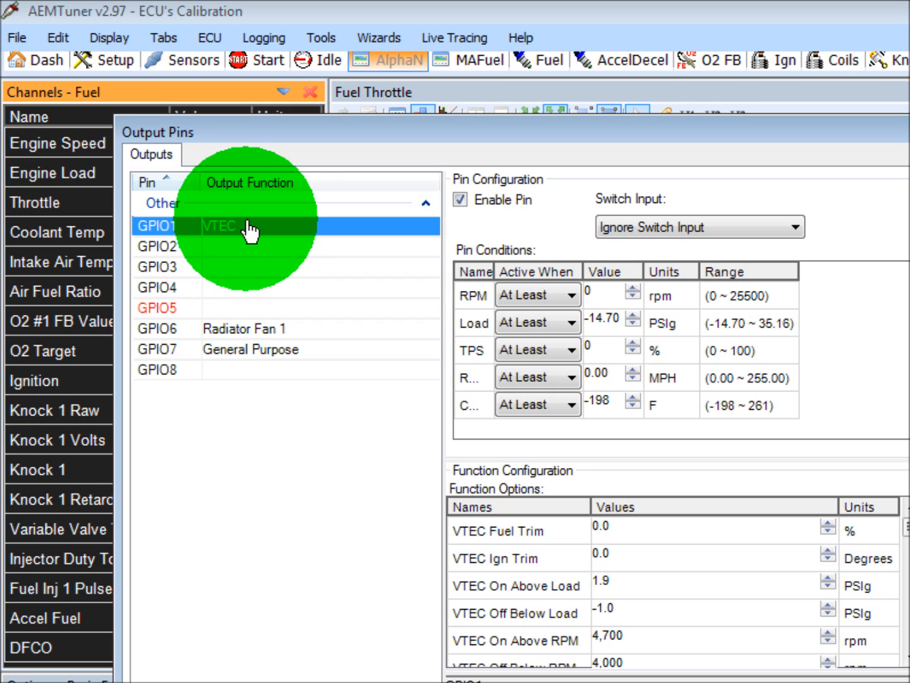
pyautogui.click(250, 231)
pyautogui.click(250, 230)
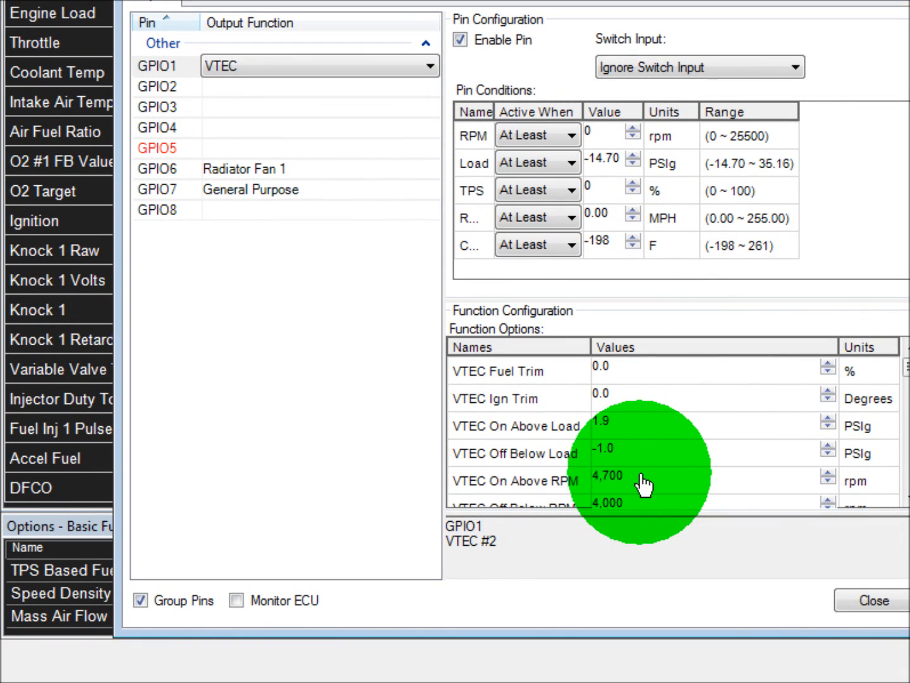
pyautogui.click(644, 484)
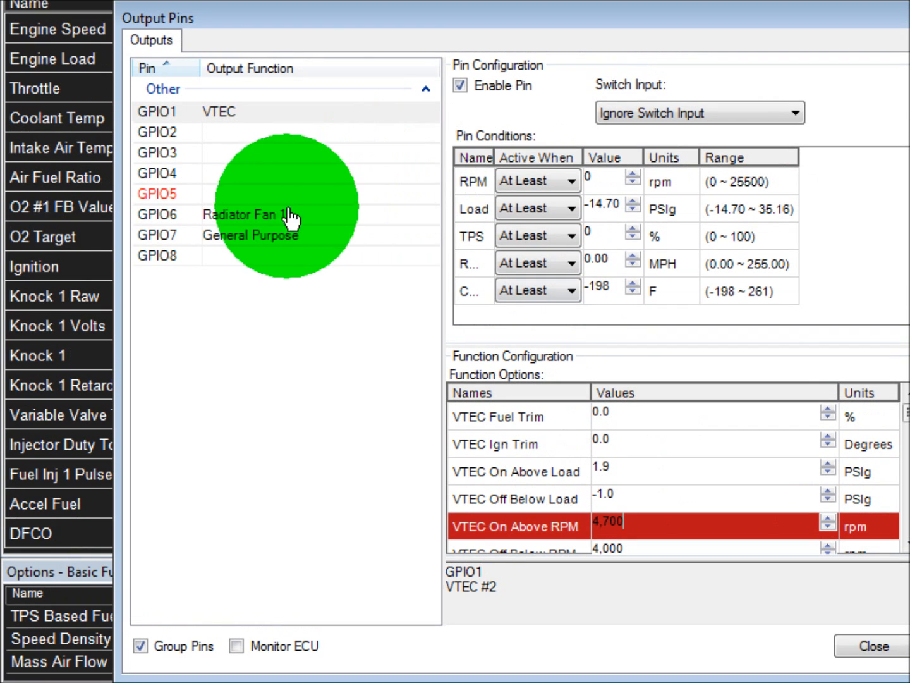
# Inspect the GPIO6 Radiator Fan 1 and GPIO7 General Purpose output settings and close the output configuration
pyautogui.click(270, 216)
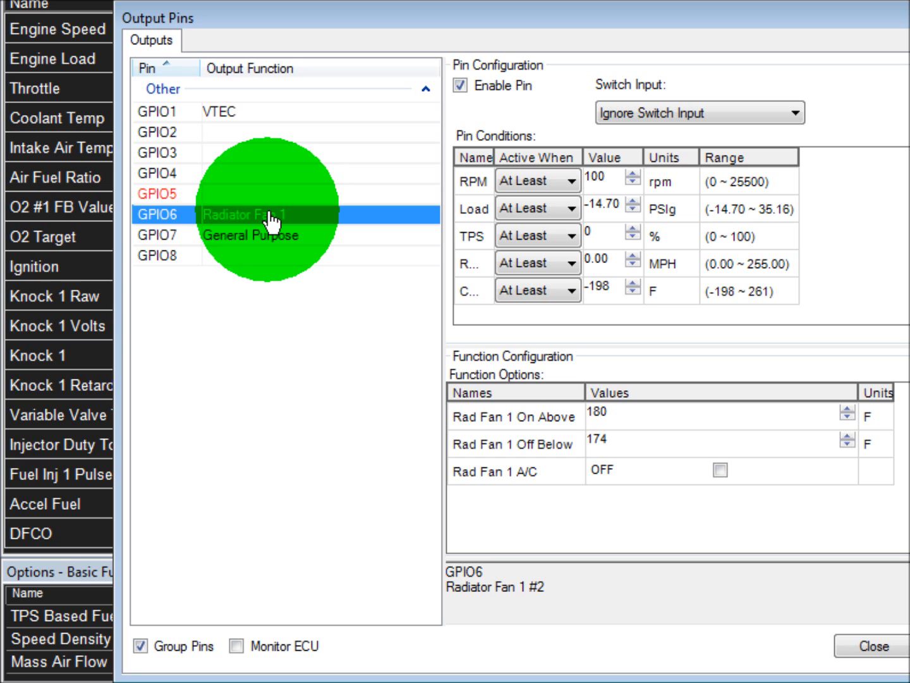
pyautogui.click(270, 235)
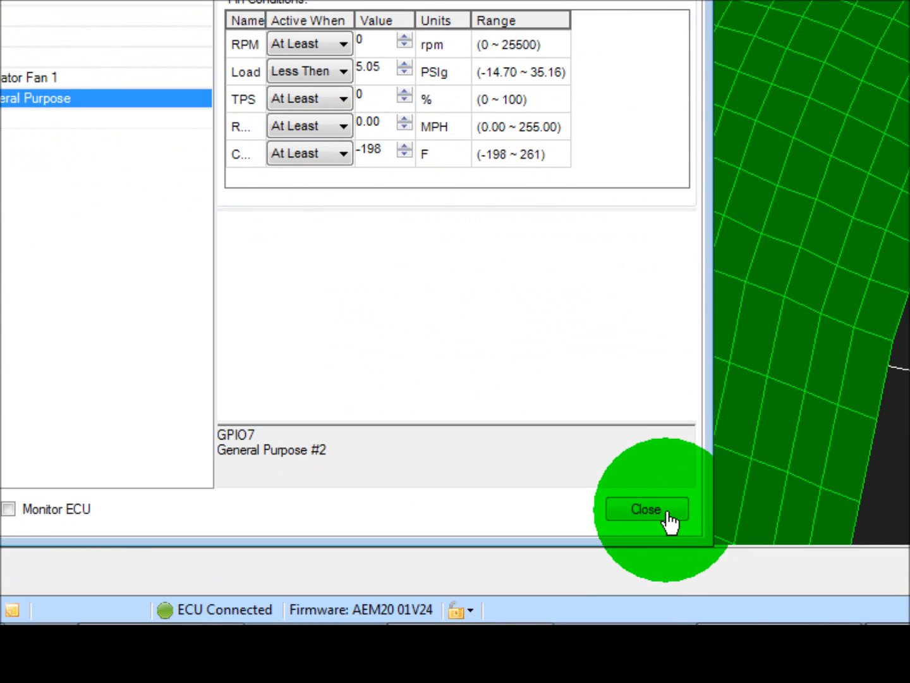
pyautogui.click(668, 515)
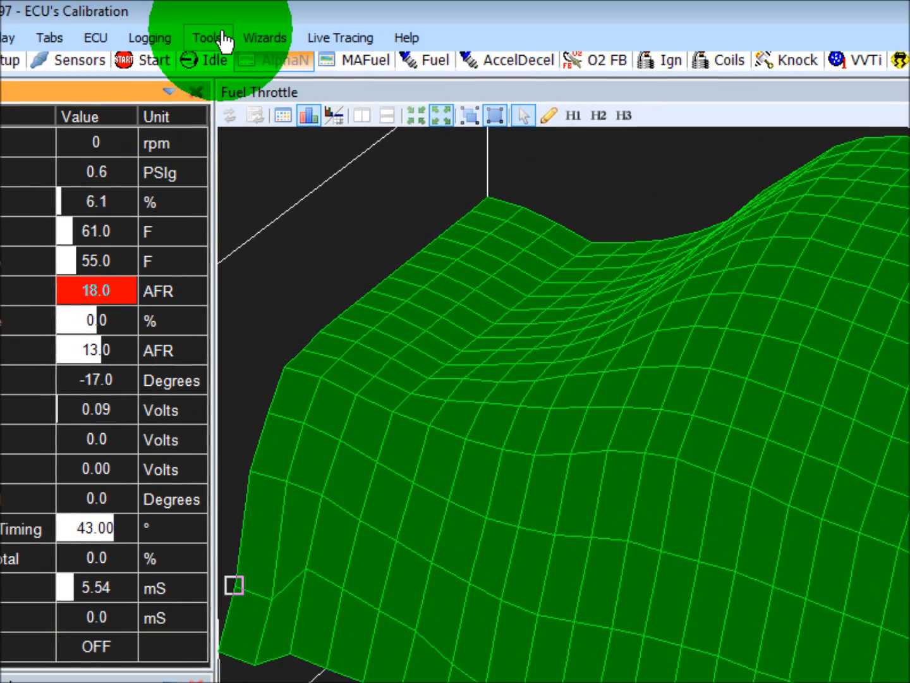
# Compare the ECU's calibration with the 2005 Lotus NA MAF AEM-UEGO file from the 2005 Lotus NA folder
pyautogui.click(259, 37)
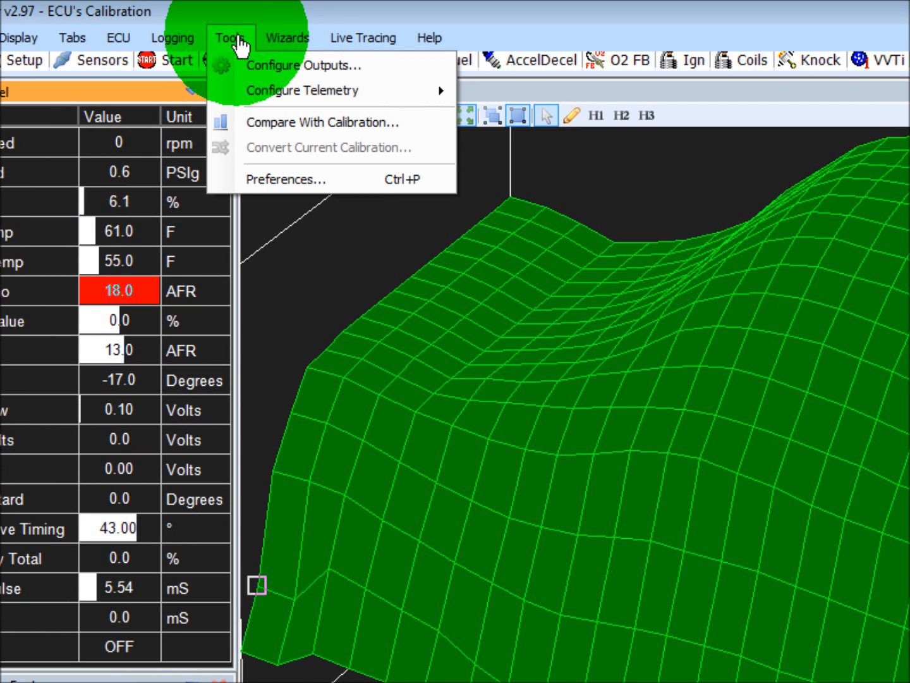
pyautogui.click(256, 124)
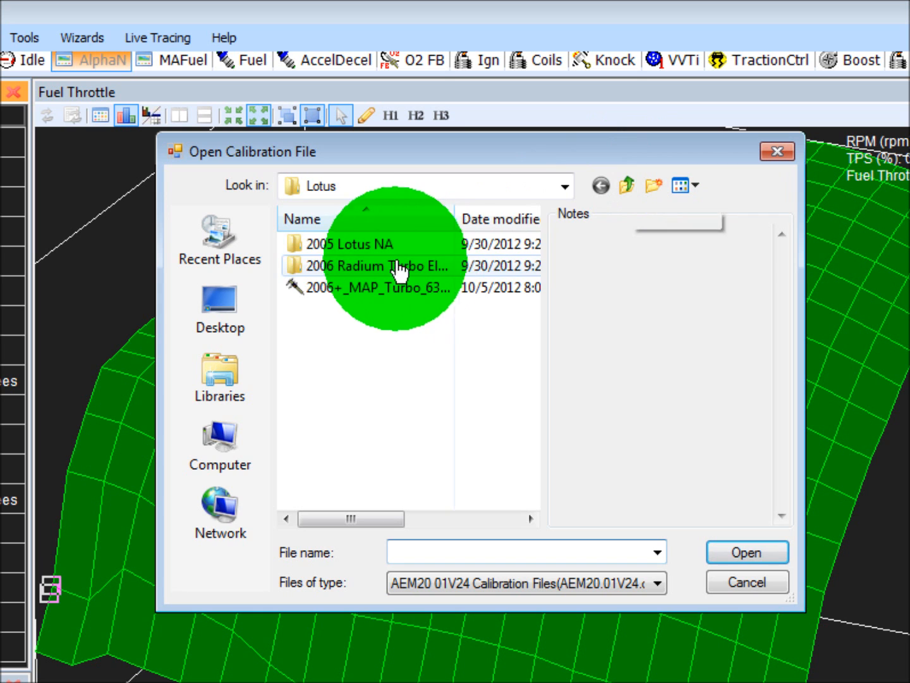
pyautogui.doubleClick(382, 247)
pyautogui.click(383, 247)
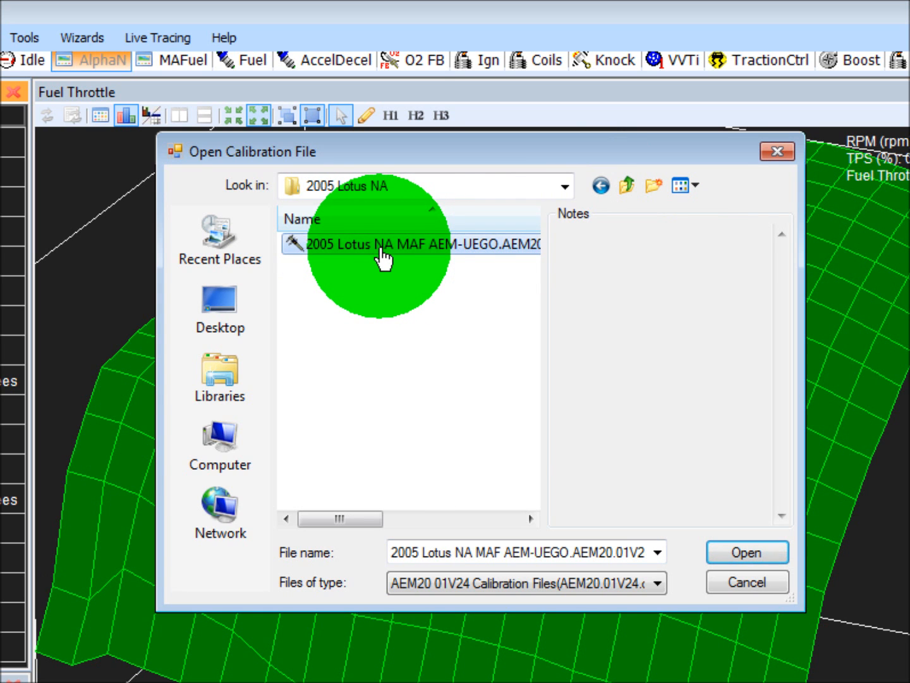
pyautogui.click(665, 515)
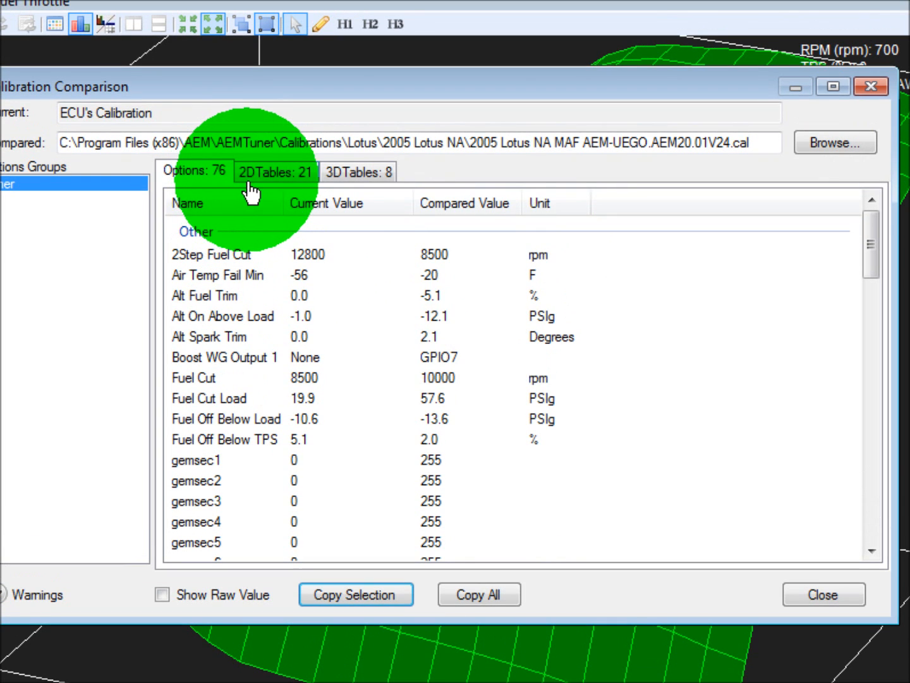
# Inspect the 2D table differences for Crank Injector Time and Load Breakpoints in the calibration comparison
pyautogui.click(256, 184)
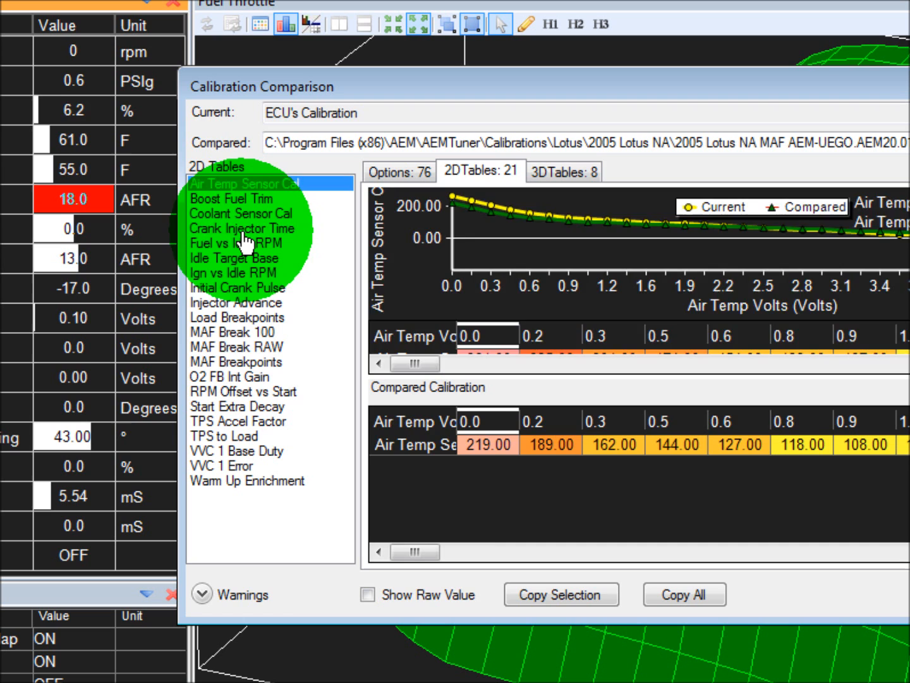
pyautogui.click(266, 228)
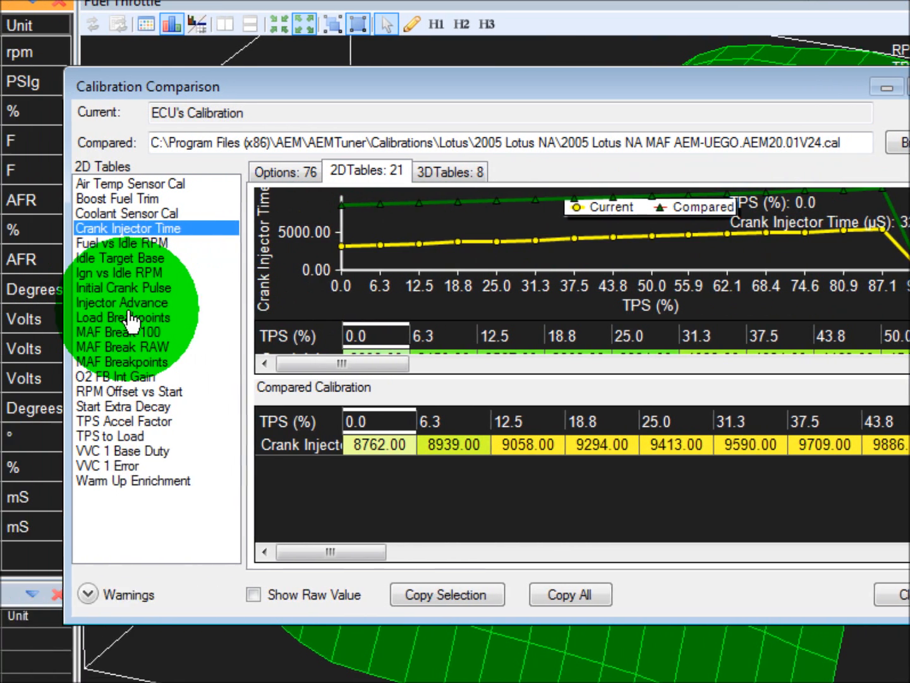
pyautogui.click(131, 323)
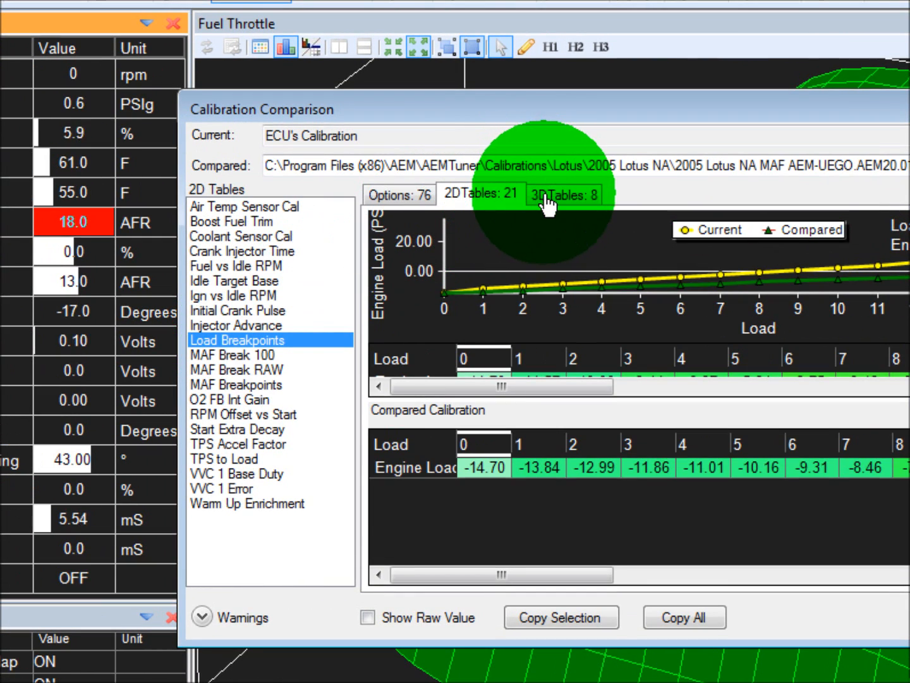
# Inspect the 3D table differences for Fuel MAF, Ignition and VVC 1 Target and close the calibration comparison
pyautogui.click(450, 171)
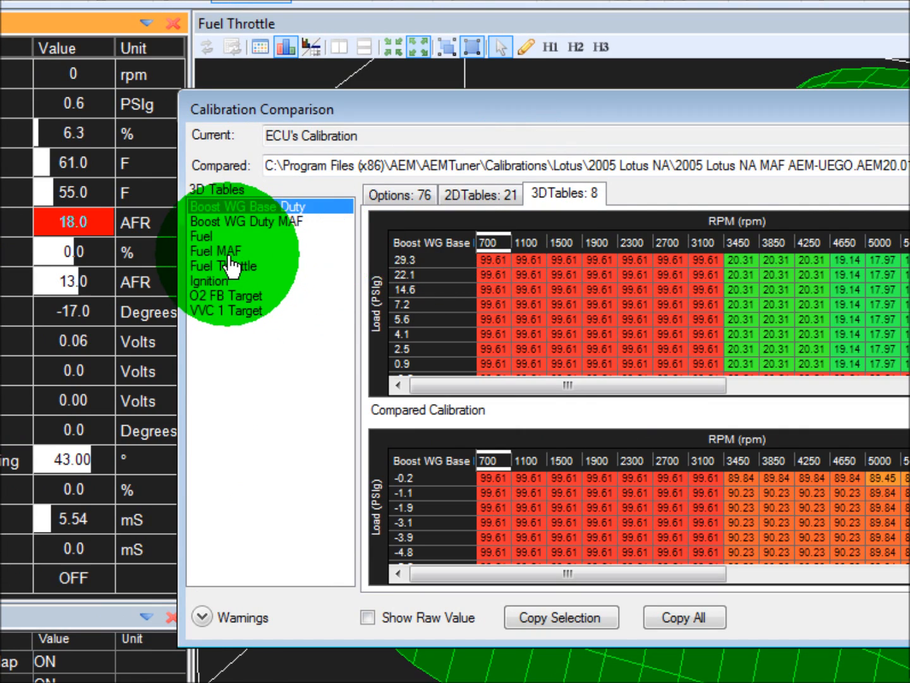
pyautogui.click(228, 253)
pyautogui.click(220, 282)
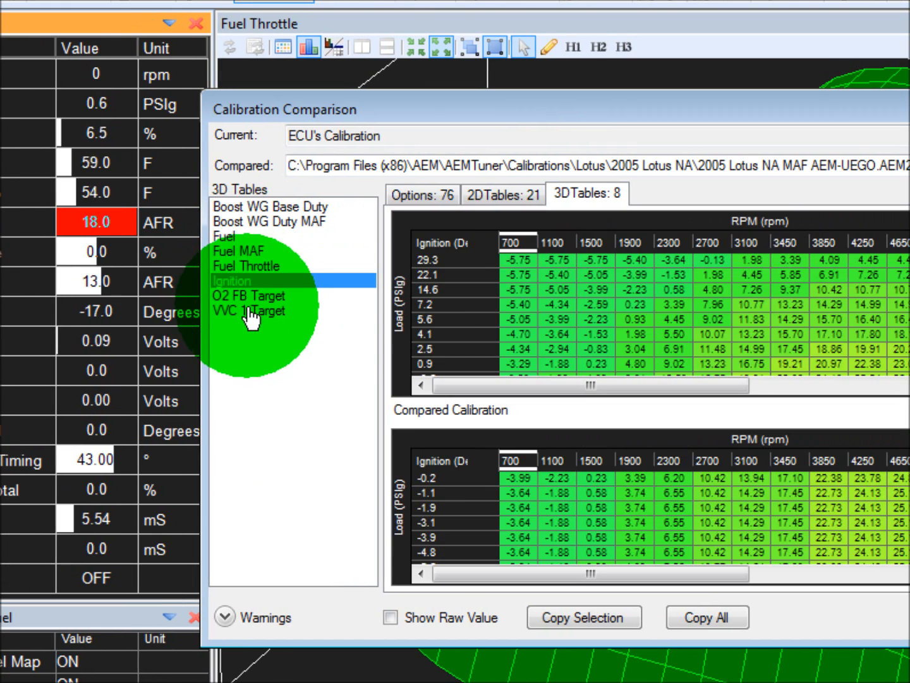
pyautogui.click(226, 310)
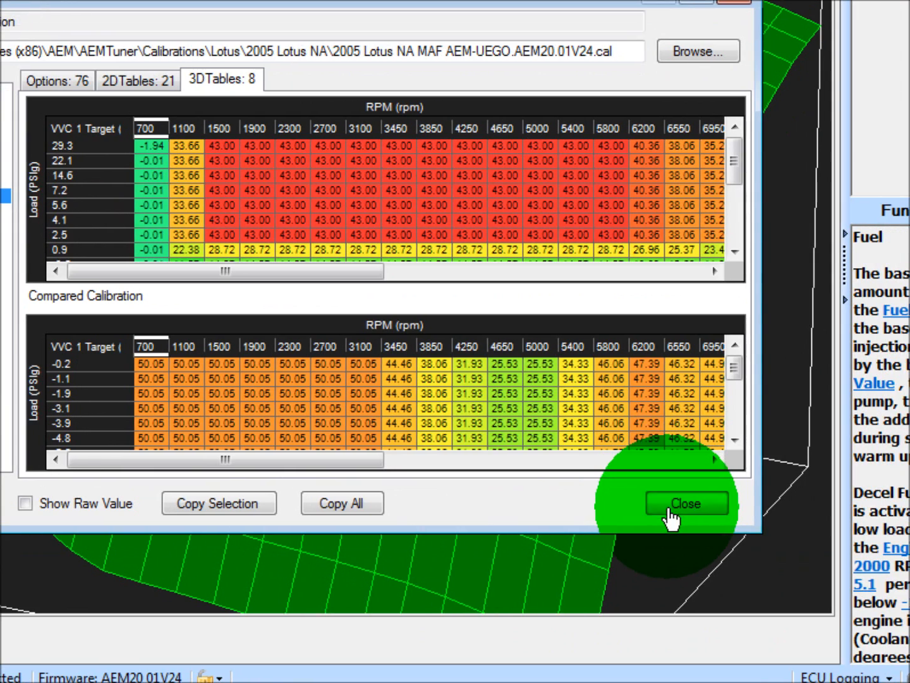
pyautogui.click(669, 509)
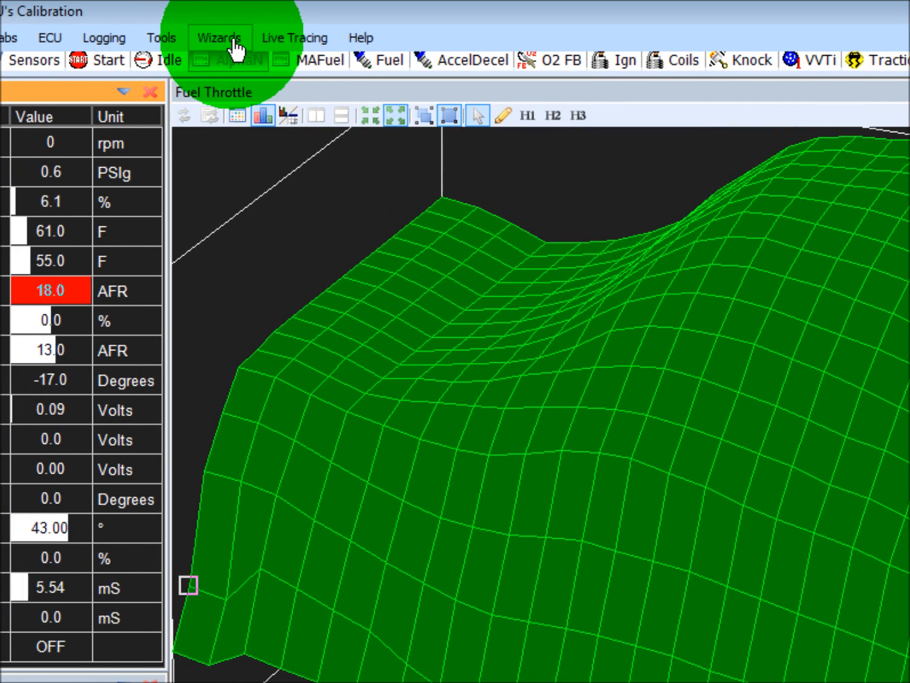
# Run the Set Throttle Range Wizard, setting TPS Volts Min with the throttle released and TPS Volts Max at full throttle, and close it
pyautogui.click(234, 41)
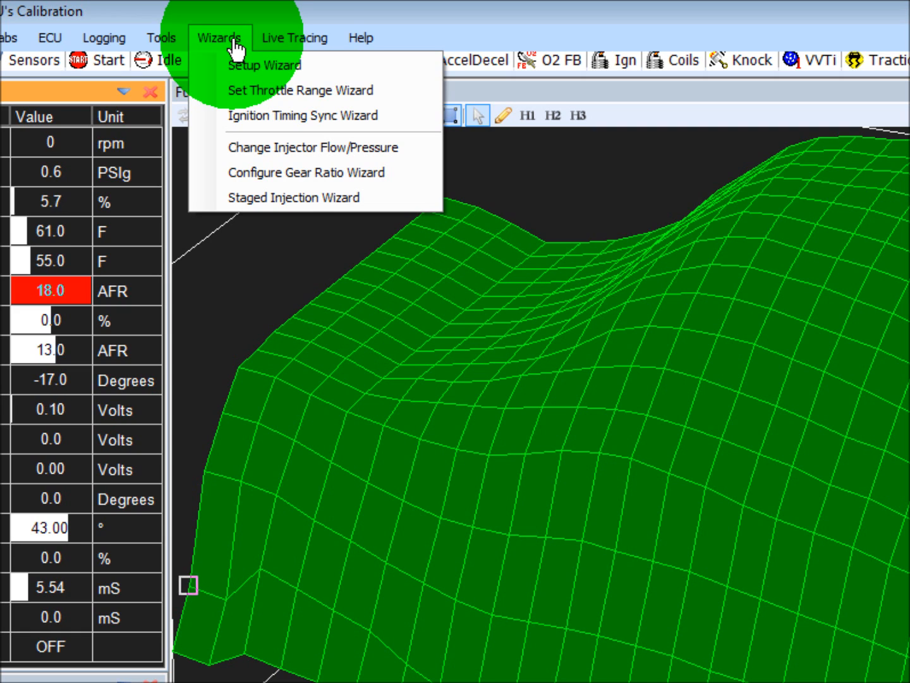
pyautogui.click(252, 94)
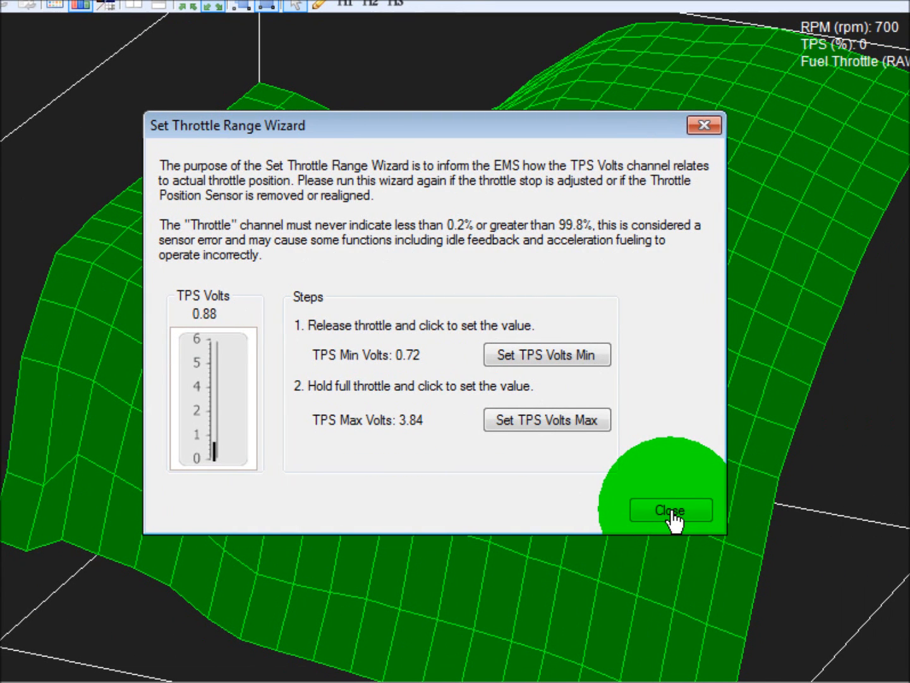
pyautogui.click(539, 355)
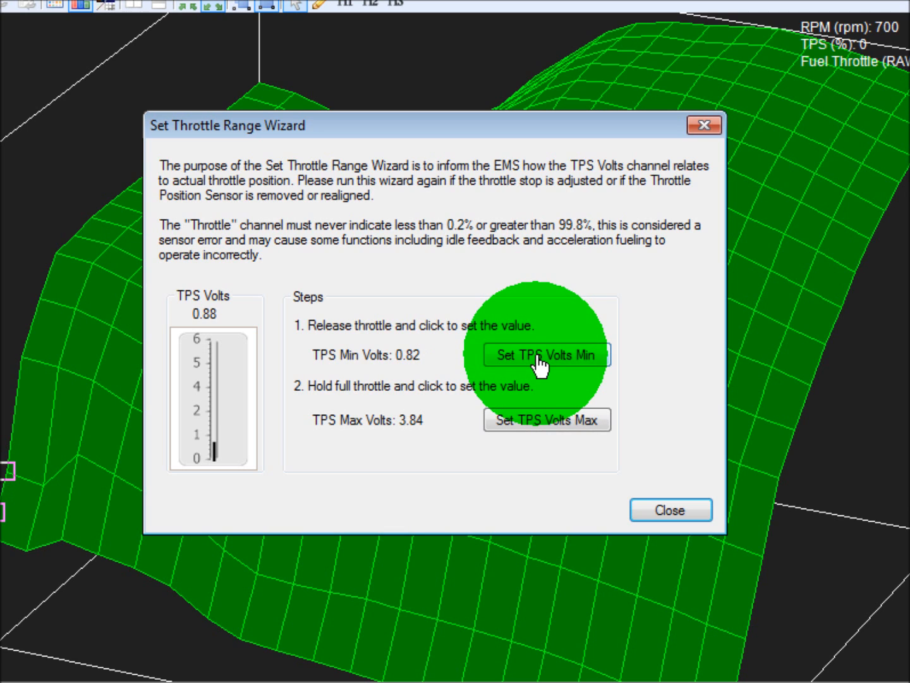
pyautogui.click(534, 431)
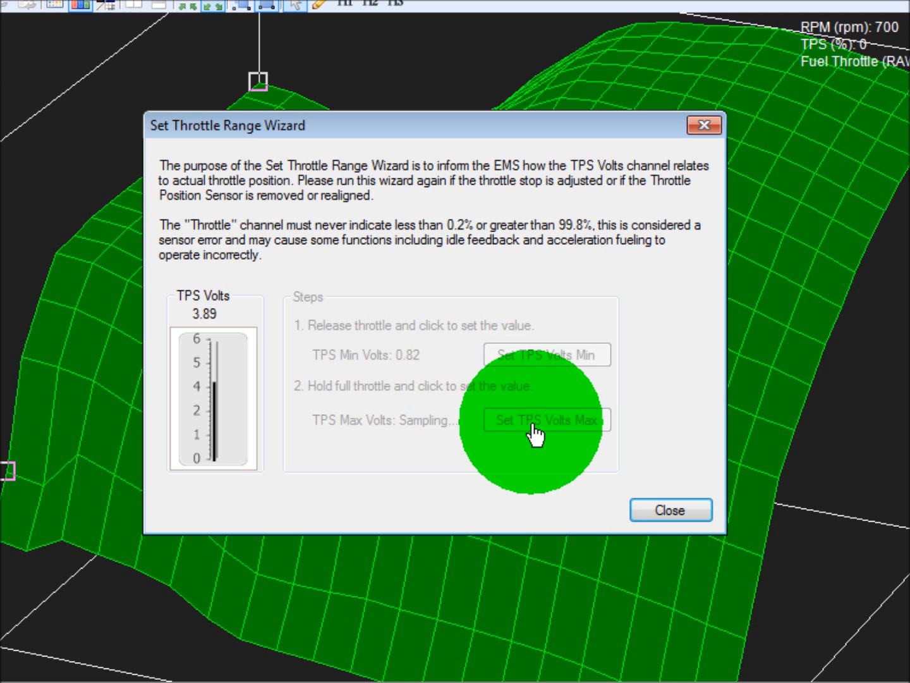
pyautogui.click(657, 513)
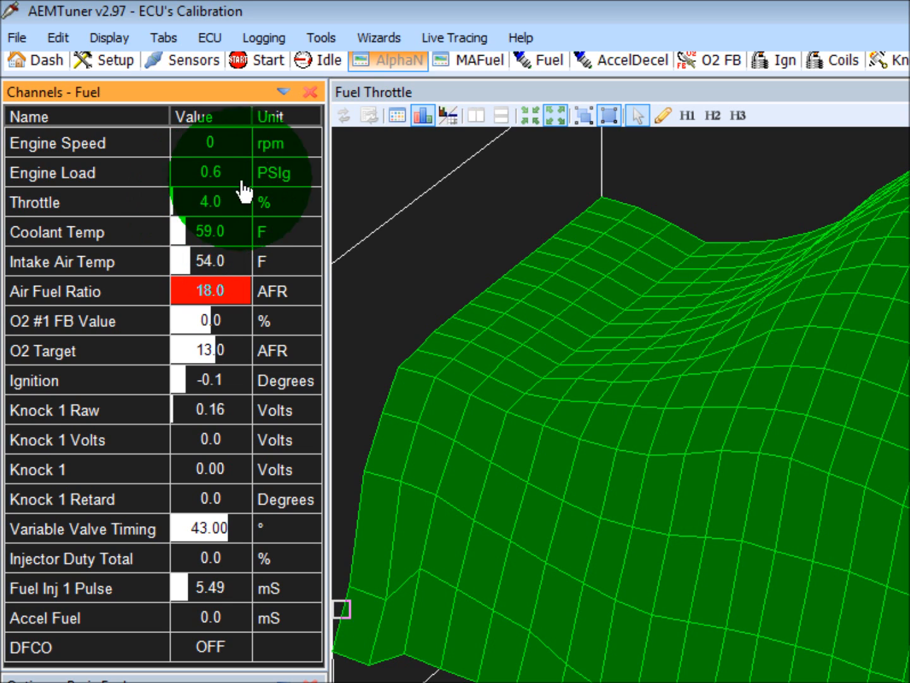
# Review the live tracing options and switch the Fuel Throttle map from the 3D graph to the table view
pyautogui.click(450, 40)
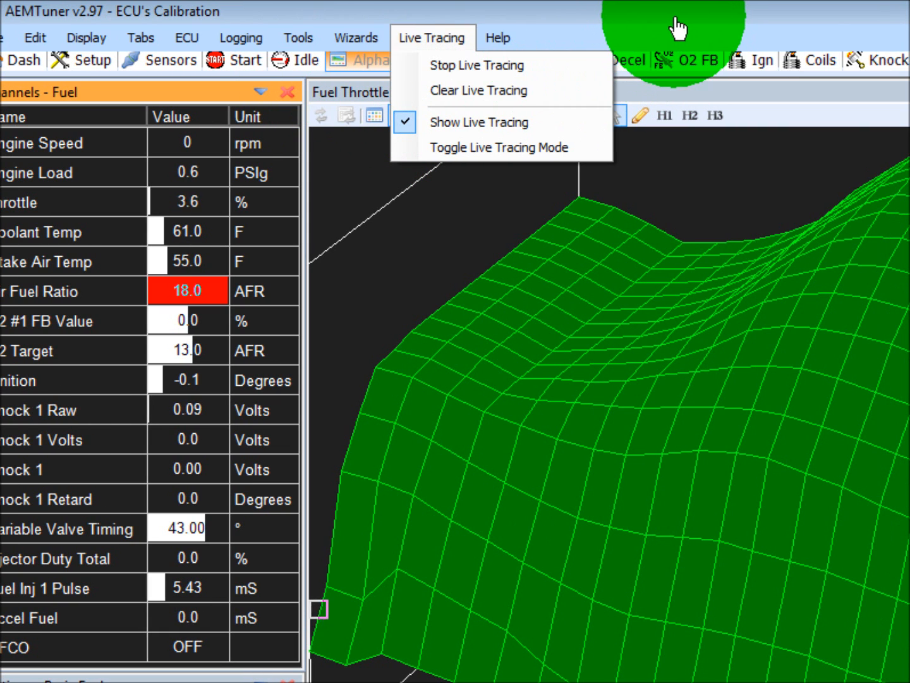
pyautogui.click(676, 29)
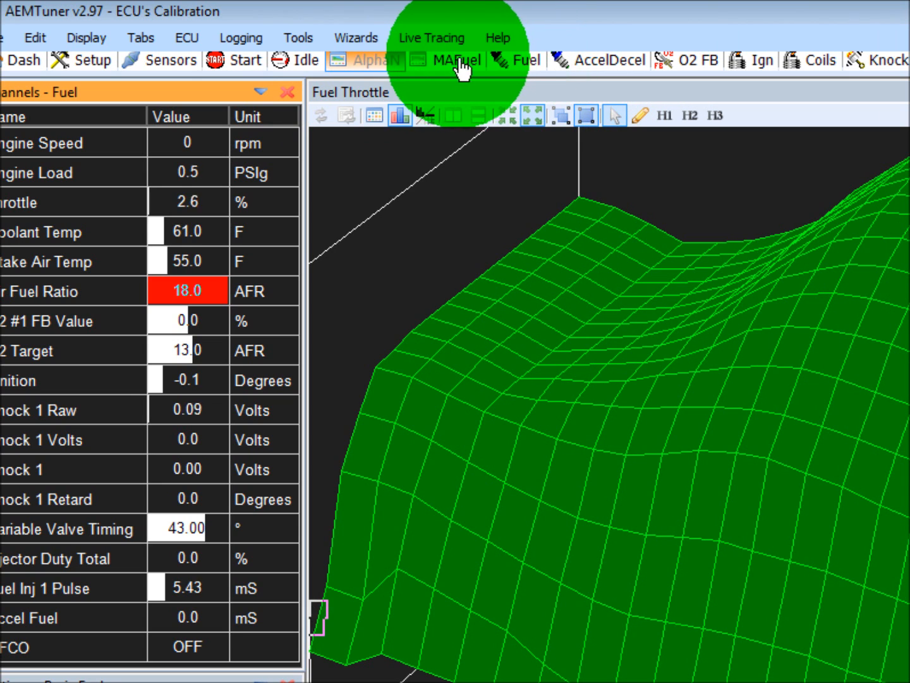
pyautogui.click(383, 116)
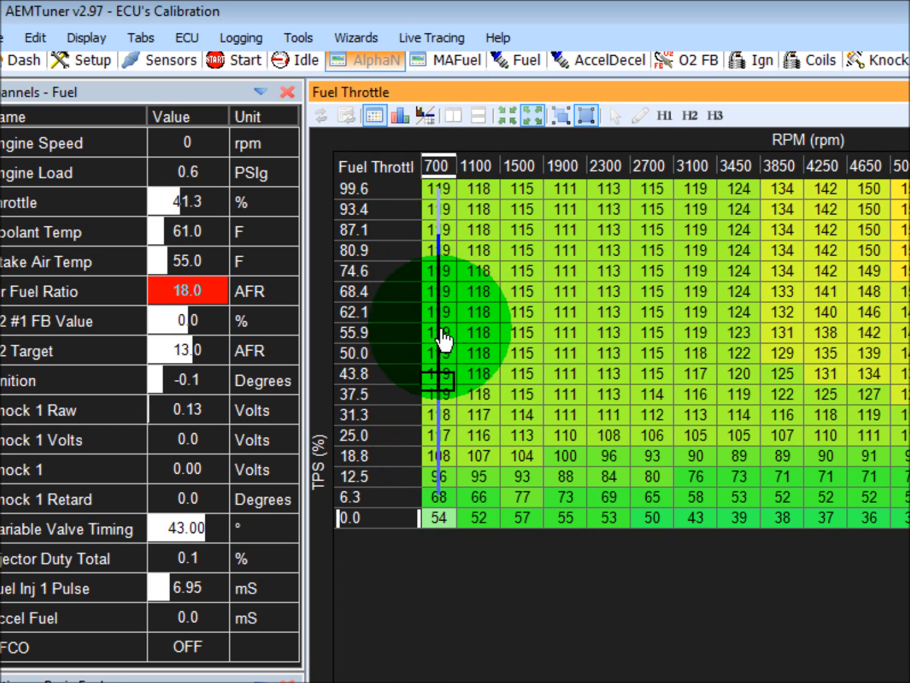
# Turn off the live tracing display on the Fuel Throttle table and show it again
pyautogui.click(429, 39)
pyautogui.click(415, 123)
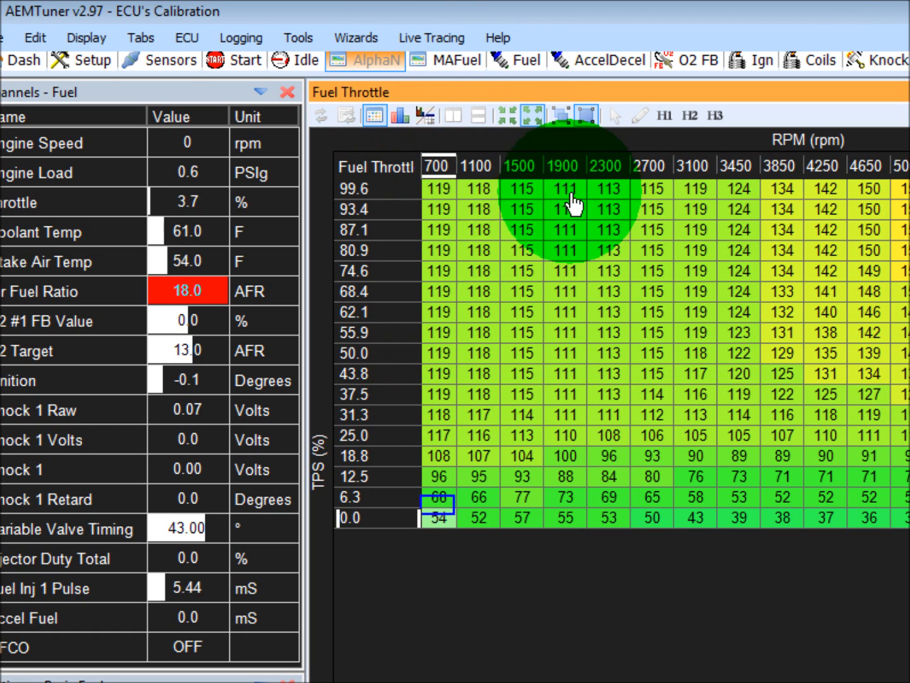
pyautogui.click(427, 39)
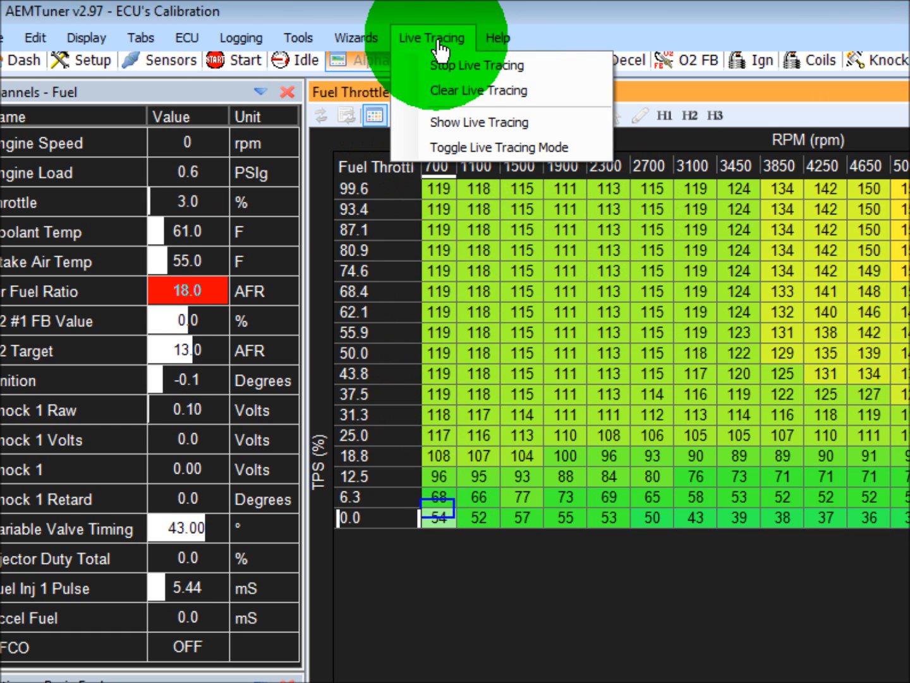
pyautogui.click(418, 124)
# Select the Fuel Throttle cell at 2700 rpm and 31.3 % TPS
pyautogui.click(496, 39)
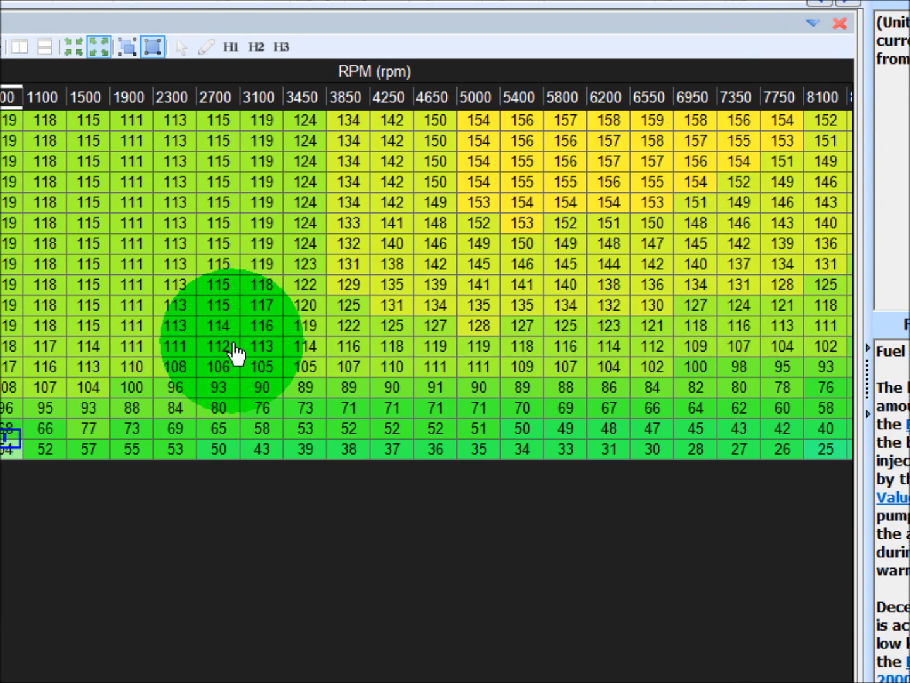
pyautogui.click(105, 346)
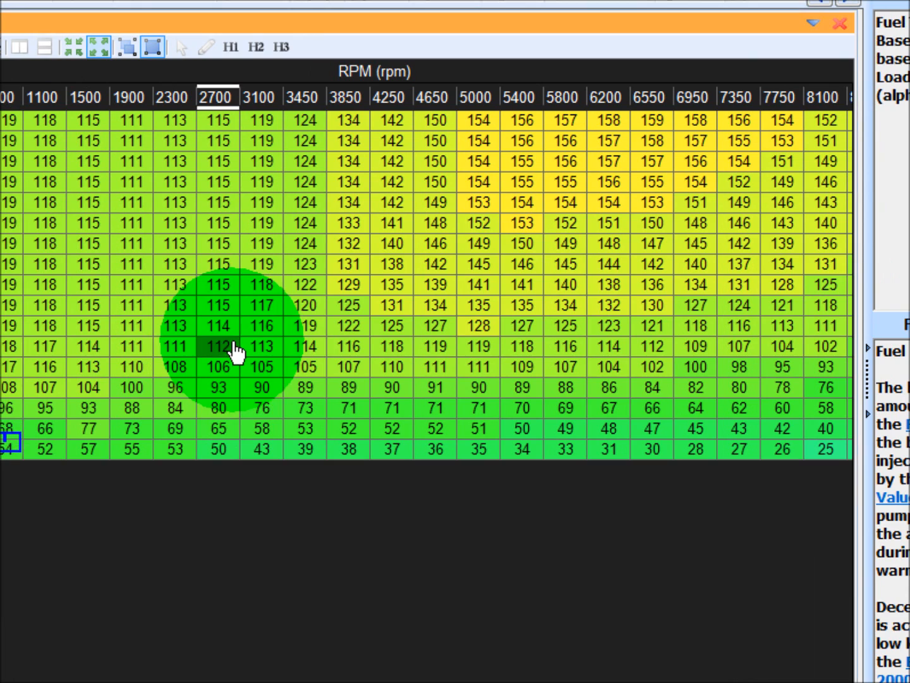